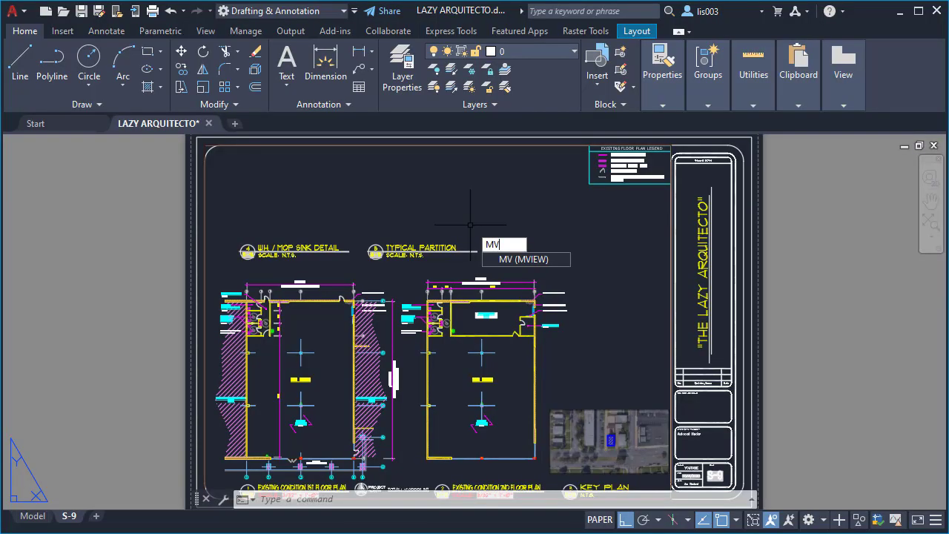
Draw a viewport above the details at 3/8" = 1'-0" and centre the sink and partition drawings.
key(Return)
click(225, 154)
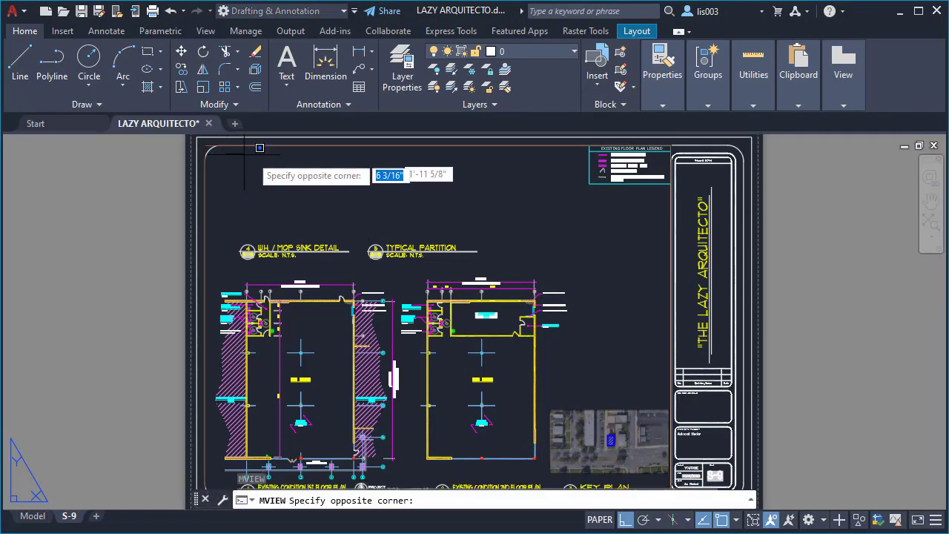
click(514, 245)
double_click(312, 180)
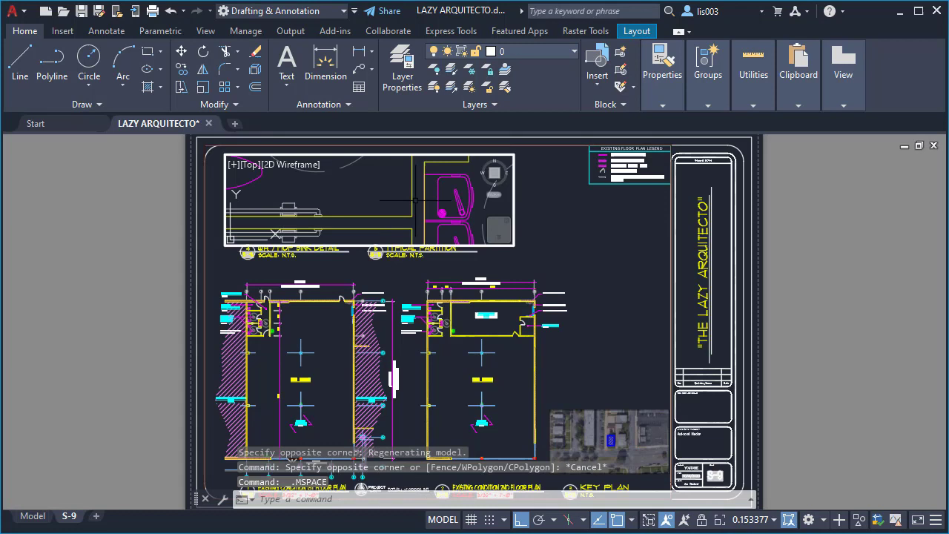
scroll(385, 199, up, 5)
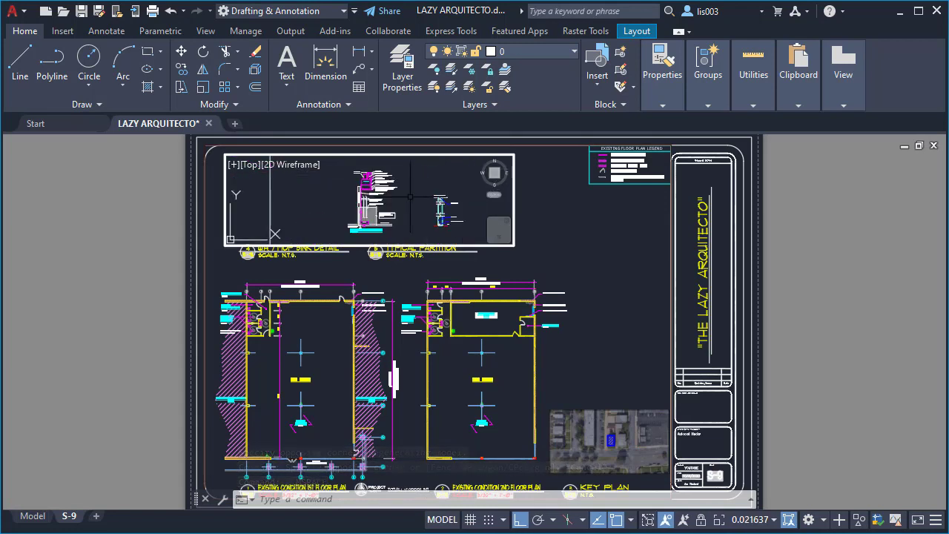
click(745, 519)
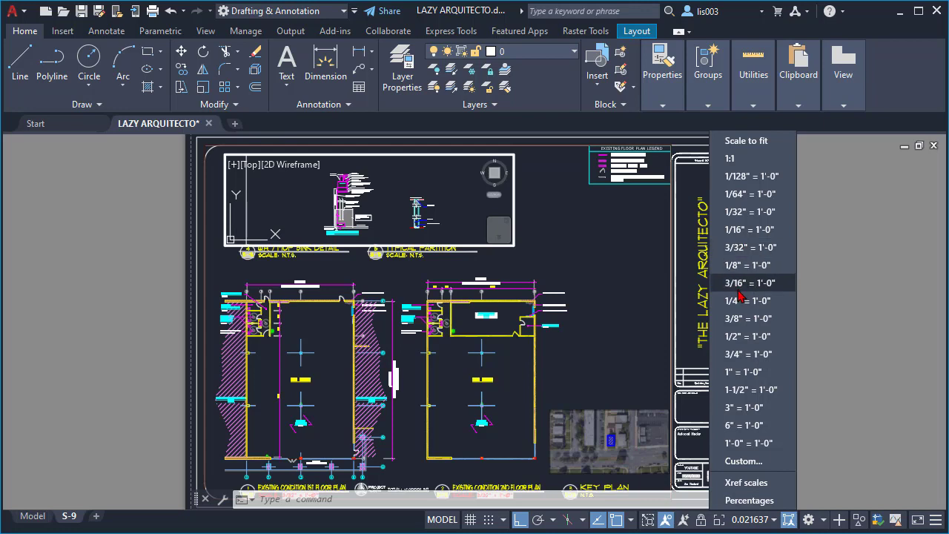
click(745, 318)
middle_drag(415, 201, 411, 196)
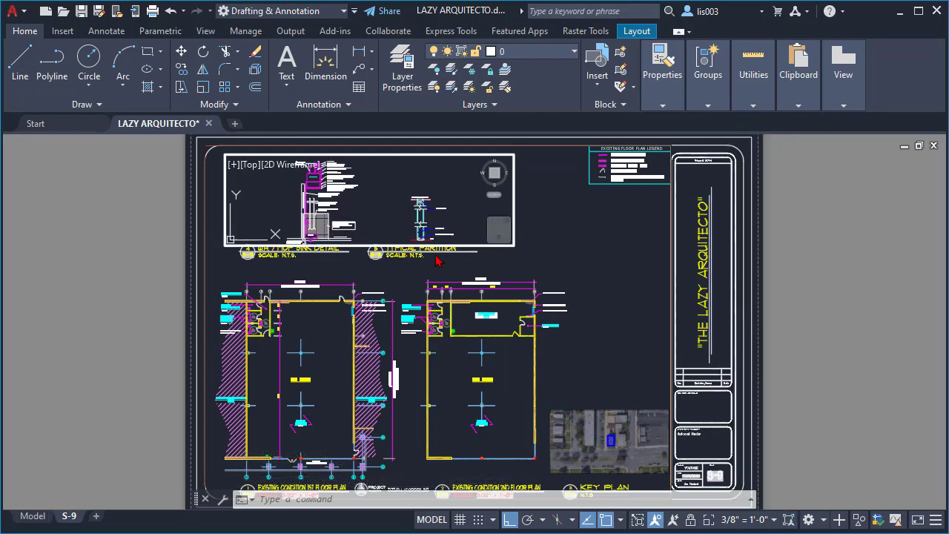
double_click(165, 252)
Move the new viewport onto the DEFPOINTS layer.
click(225, 209)
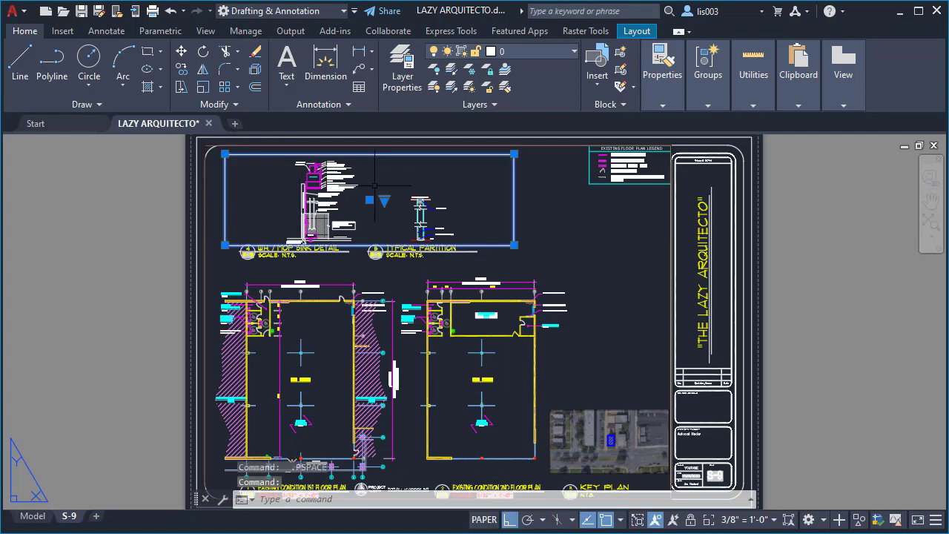
click(552, 51)
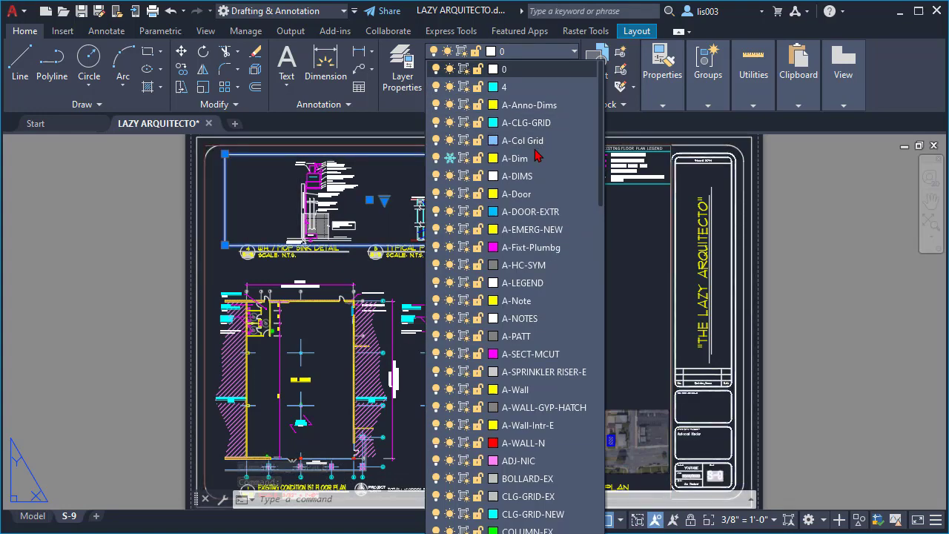
scroll(519, 372, down, 3)
click(519, 445)
Clear the viewport selection and pan the sheet view right and down.
key(Escape)
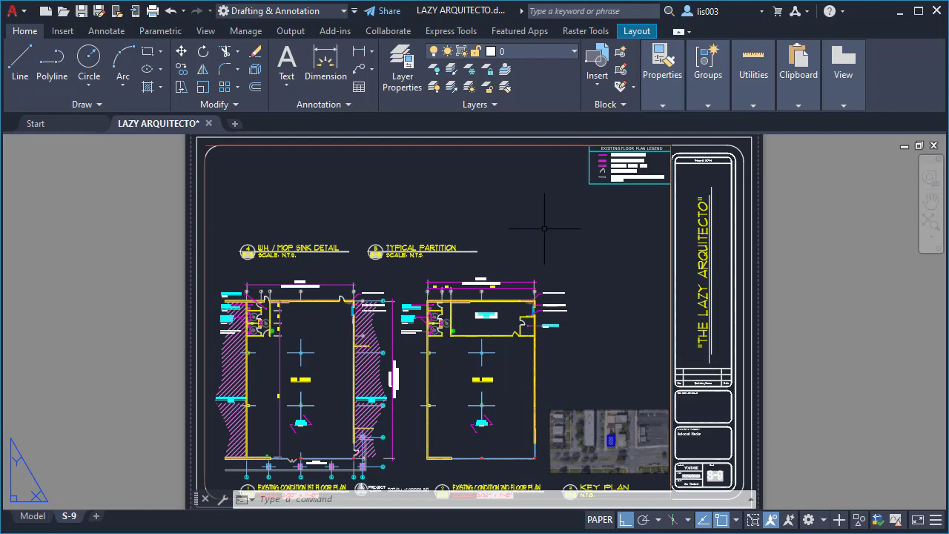
middle_drag(533, 229, 602, 268)
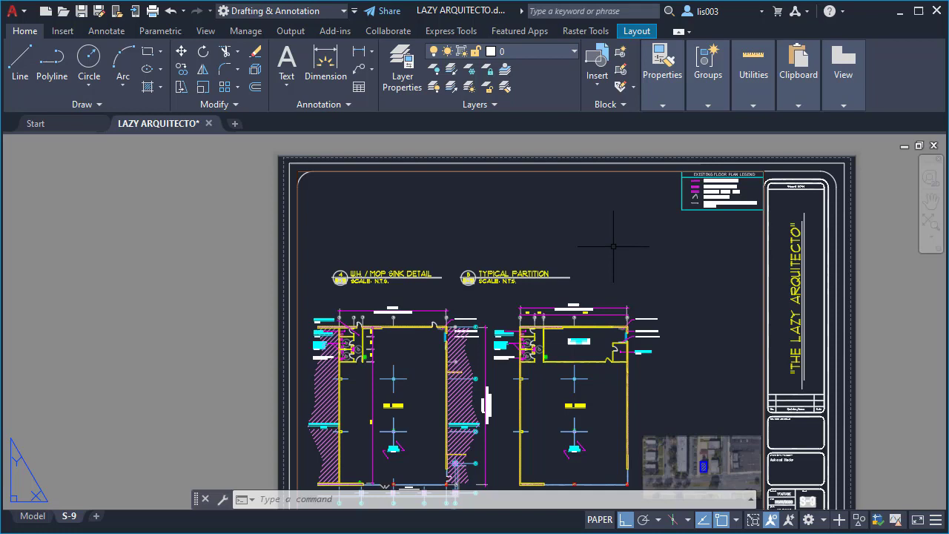
Start MVIEW with the NEw option to frame a model-space area.
text(M)
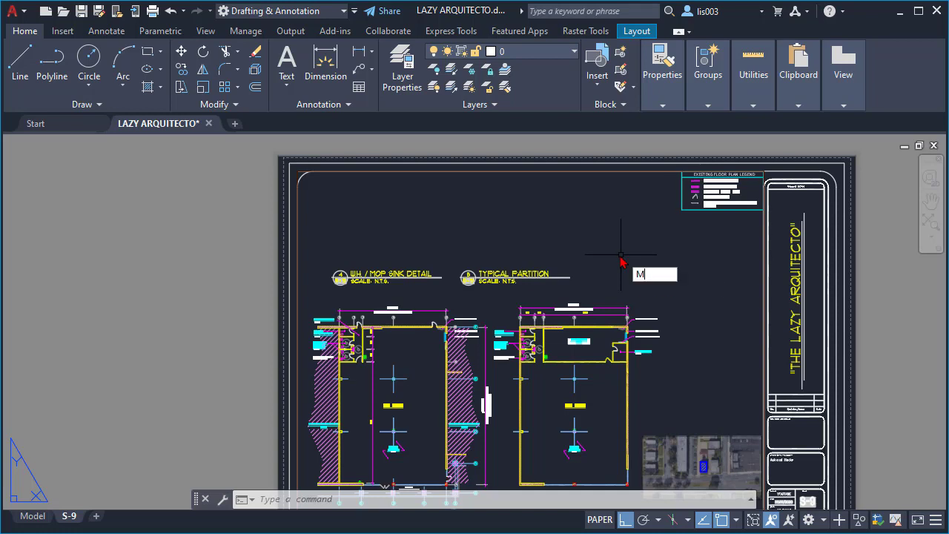
text(VIEW)
key(Return)
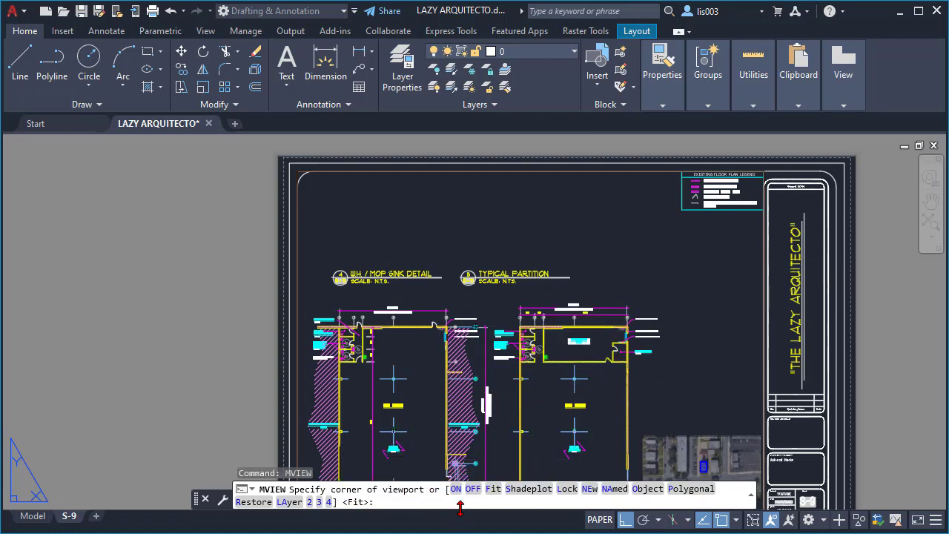
click(591, 495)
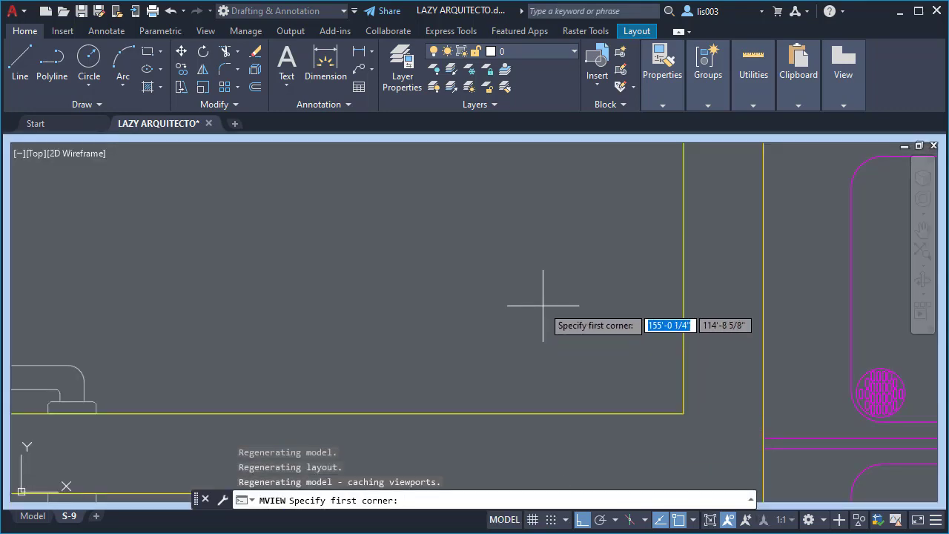
scroll(543, 305, down, 5)
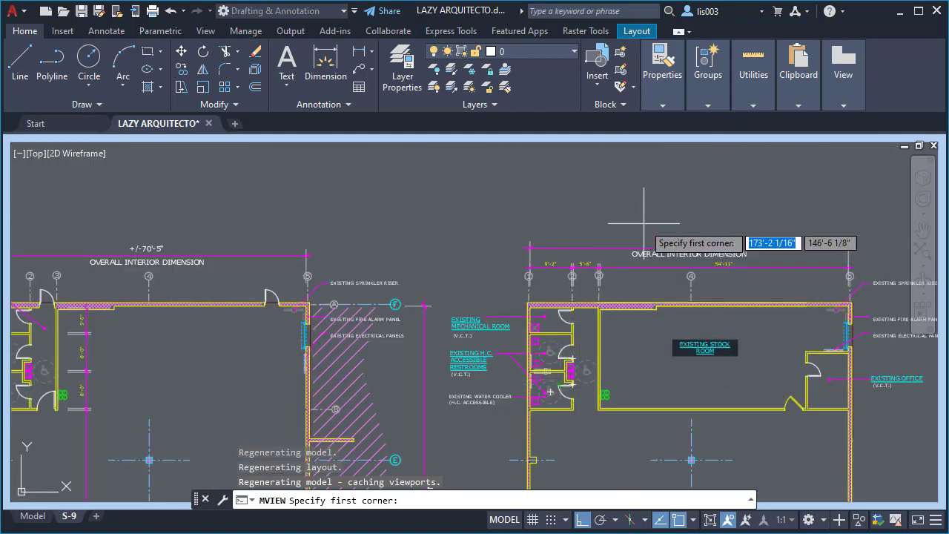
scroll(597, 326, down, 6)
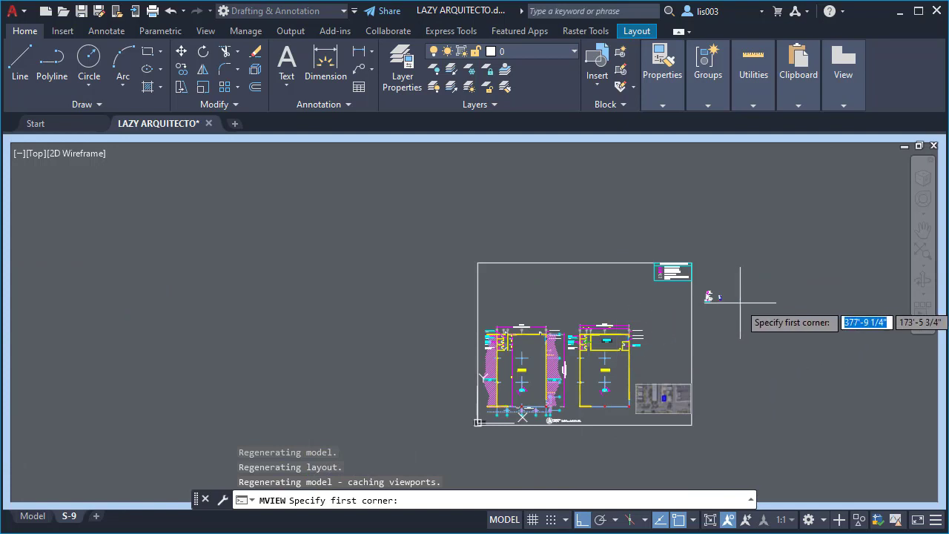
scroll(740, 301, up, 8)
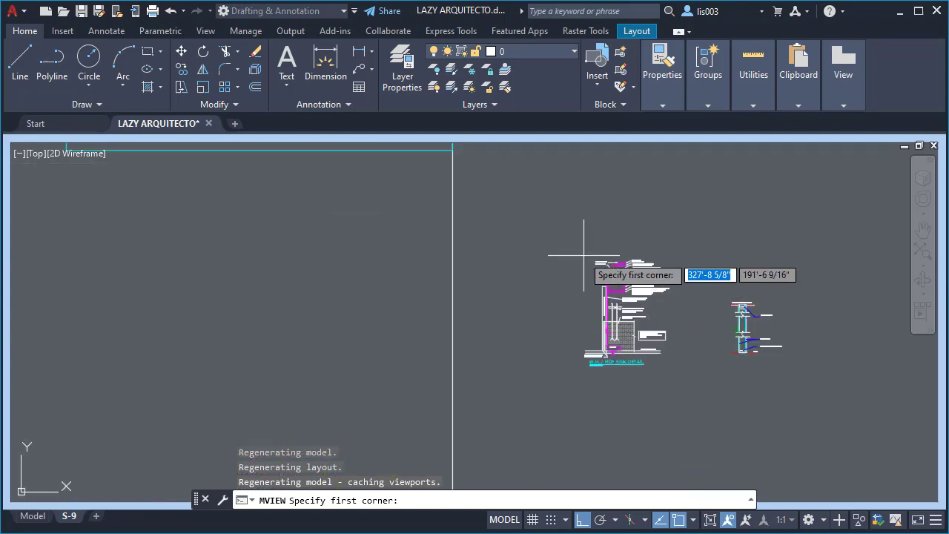
Window the sink and partition details and place the view above the floor plans.
click(557, 247)
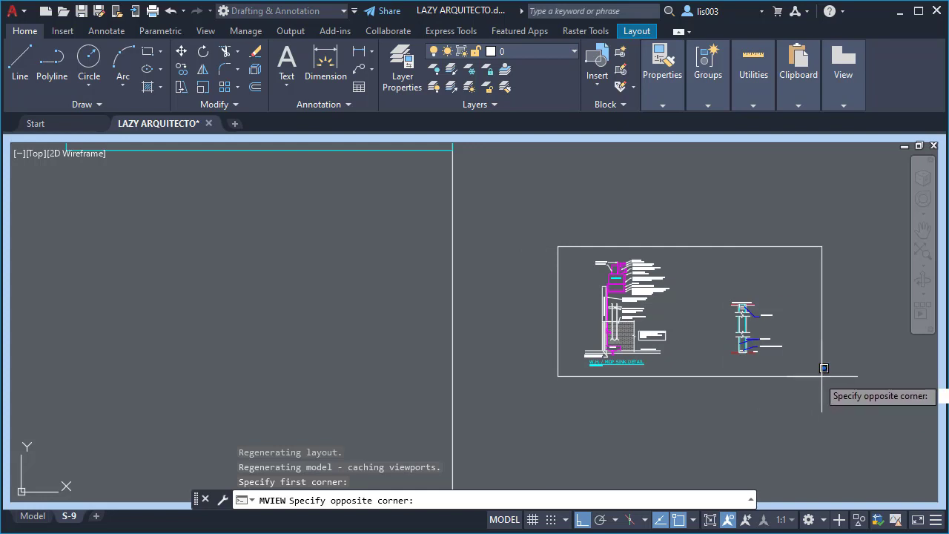
click(790, 368)
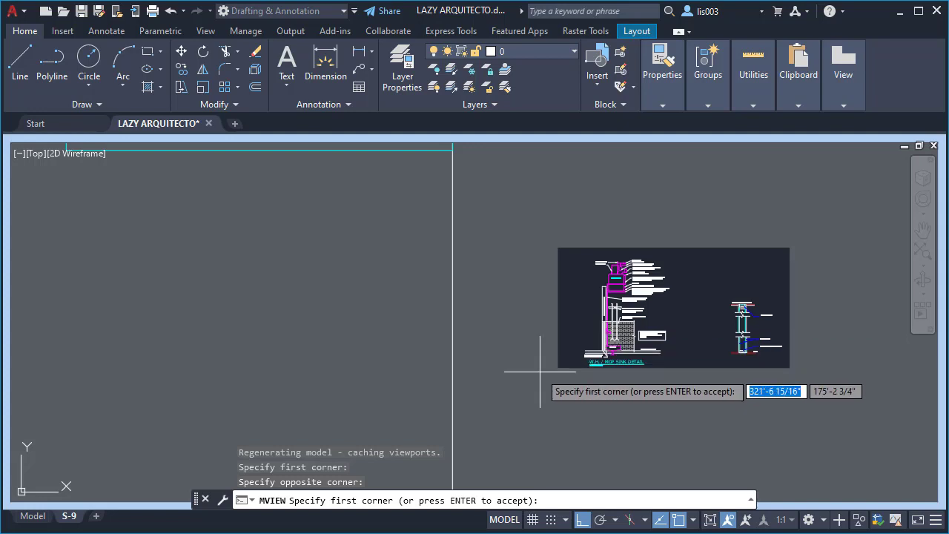
key(Return)
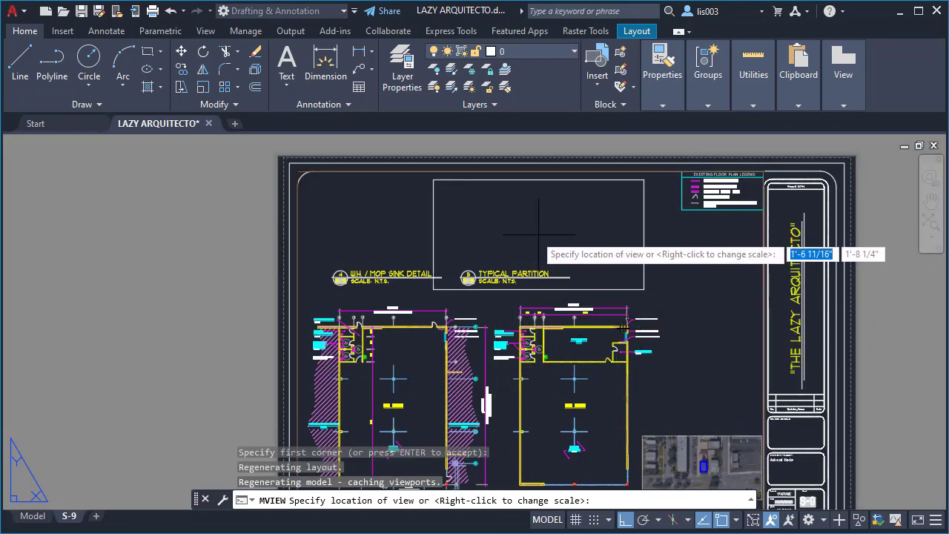
scroll(682, 297, down, 2)
scroll(659, 288, up, 4)
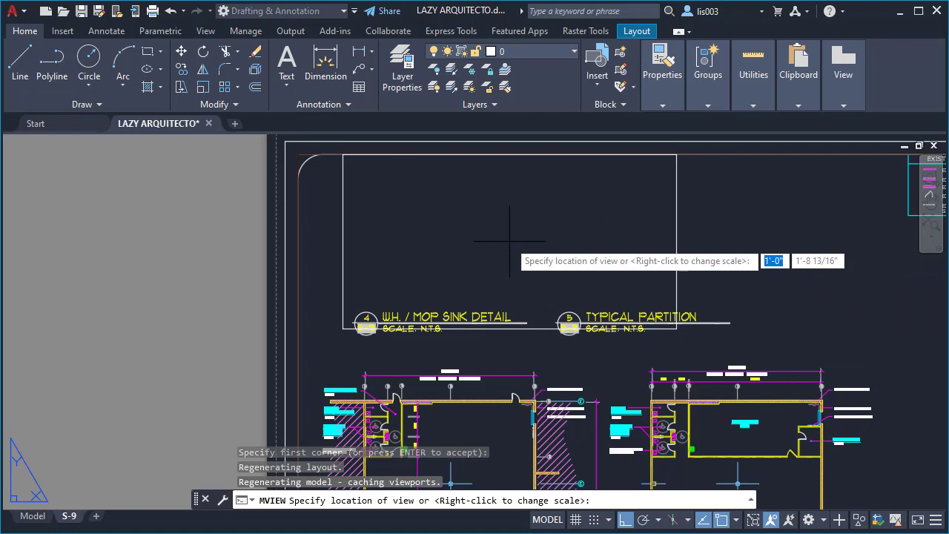
click(518, 241)
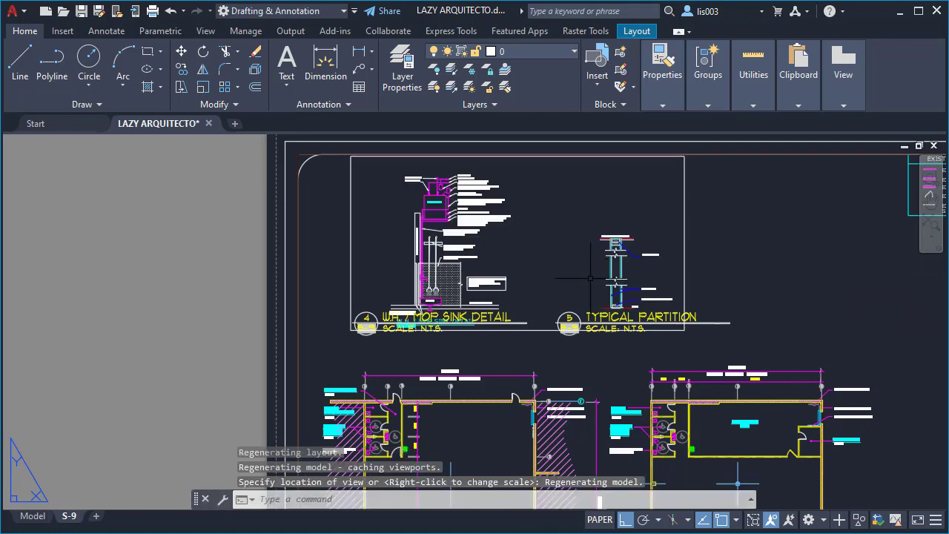
Select the detail viewport, dismiss its scale list without changes, and erase it with Delete.
click(678, 217)
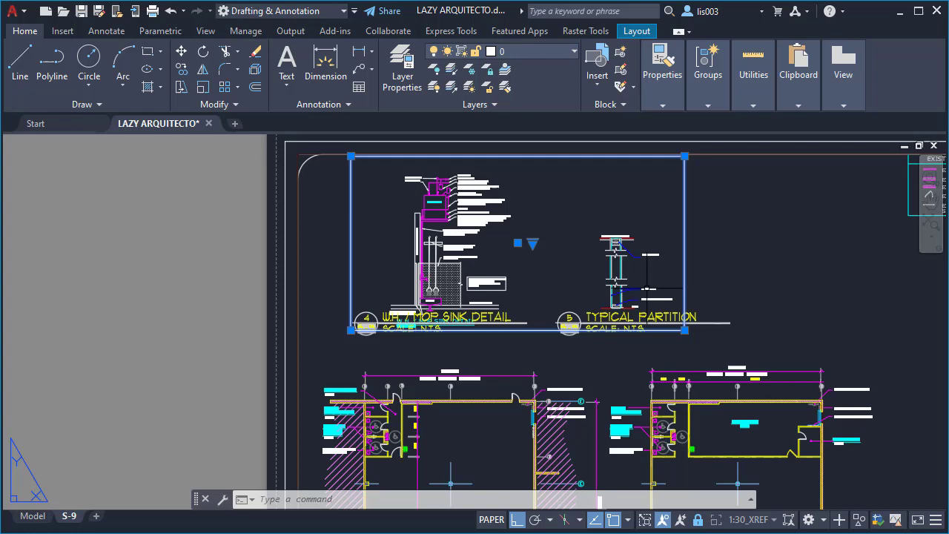
key(Escape)
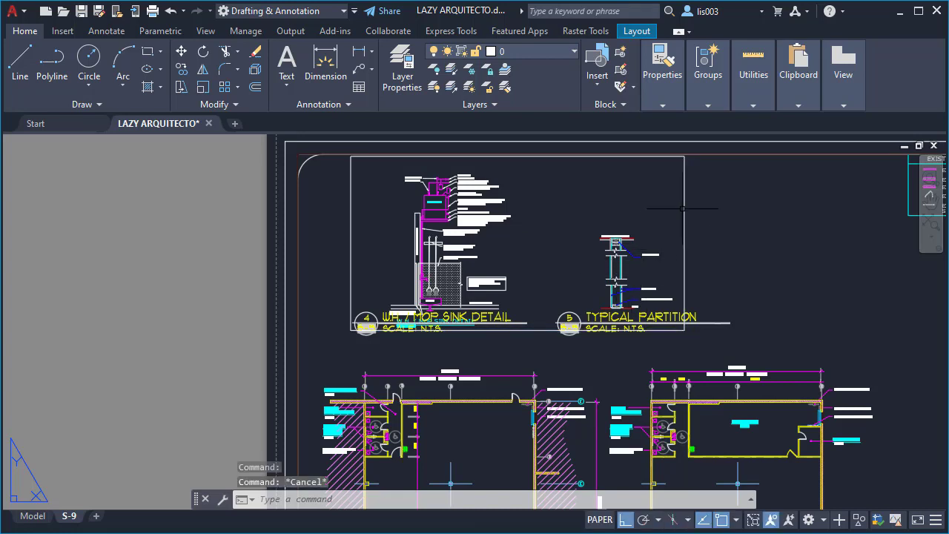
click(683, 210)
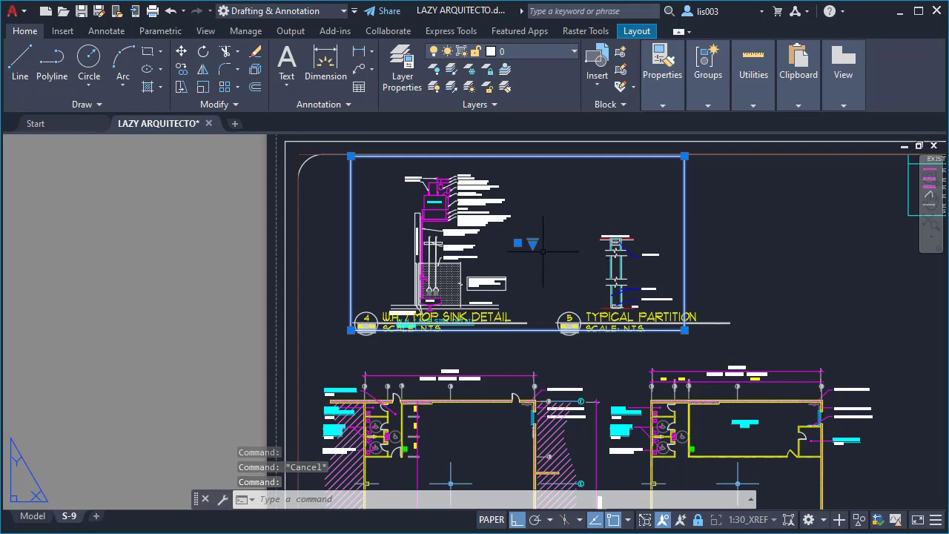
key(Escape)
click(683, 223)
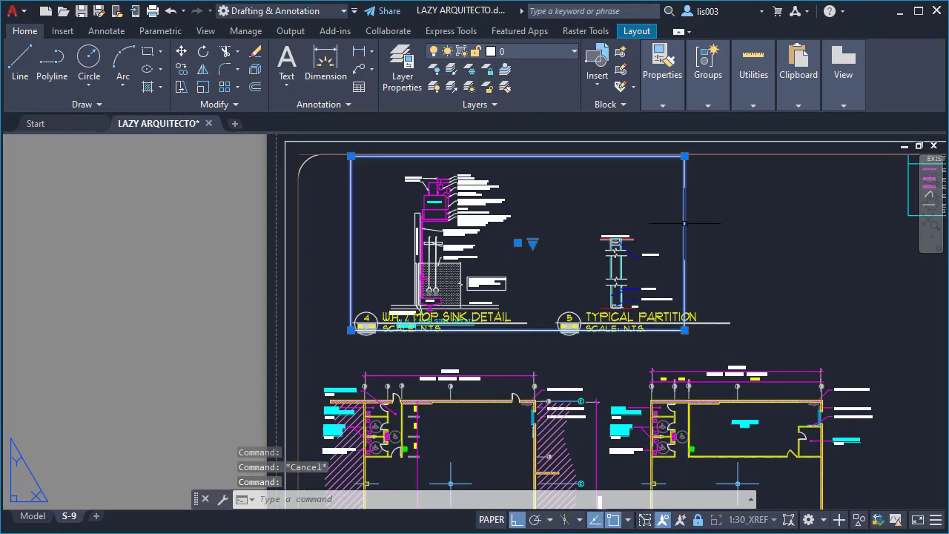
click(537, 242)
key(Escape)
click(533, 243)
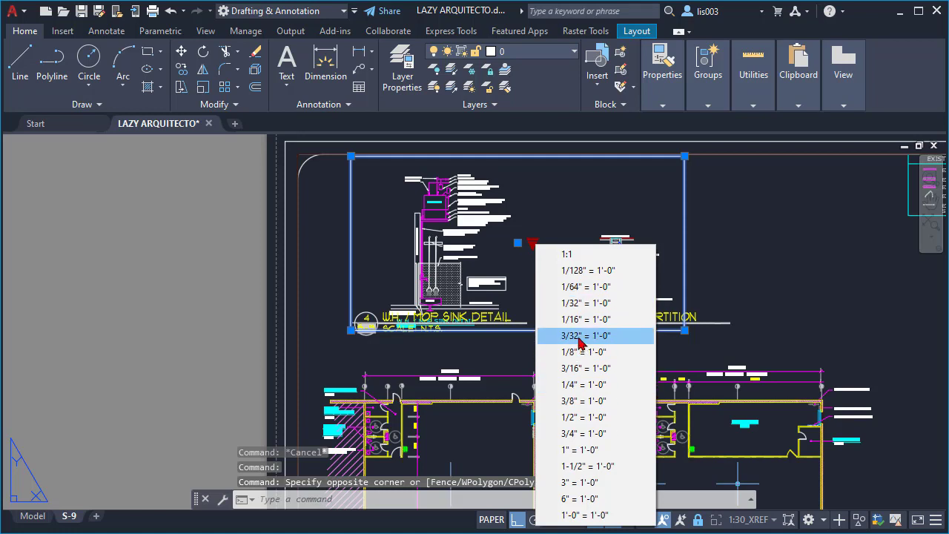
key(Escape)
key(Escape)
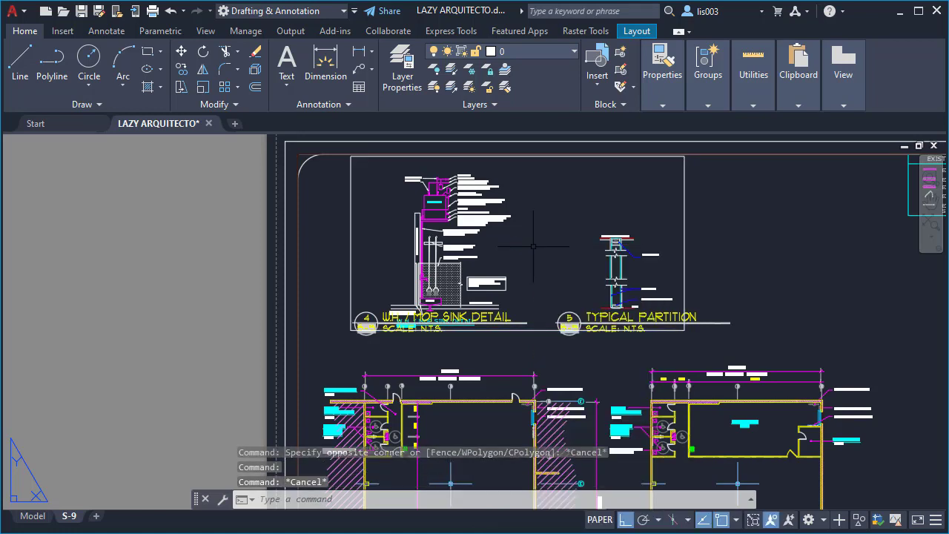
click(653, 233)
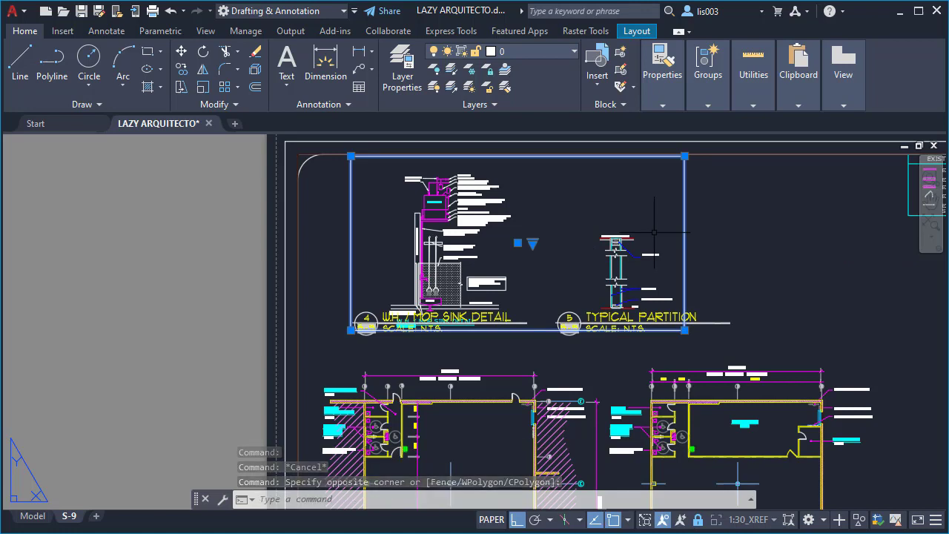
key(Delete)
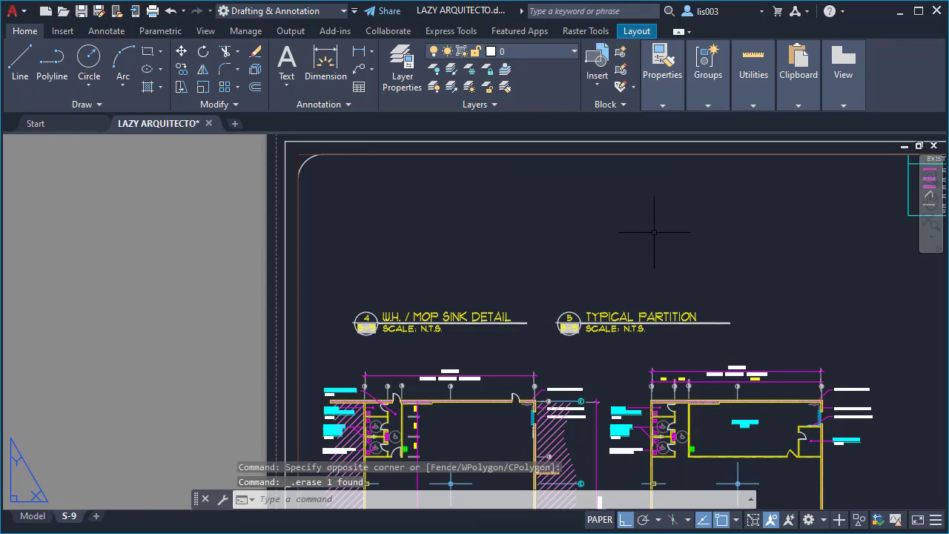
Open Customize User Interface with CU, filter by VIEWP, and scroll to Viewports, New Viewports....
text(CUI)
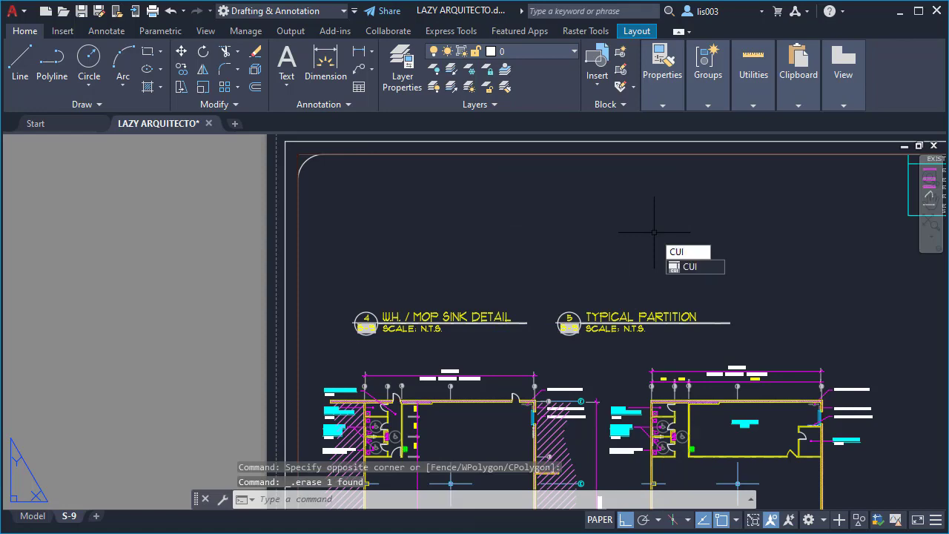
key(Return)
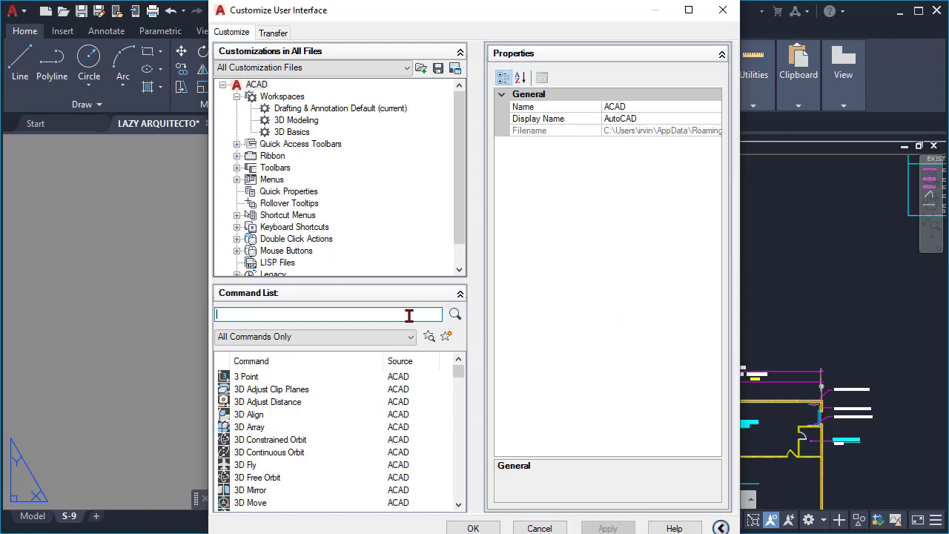
text(VIEWPOR)
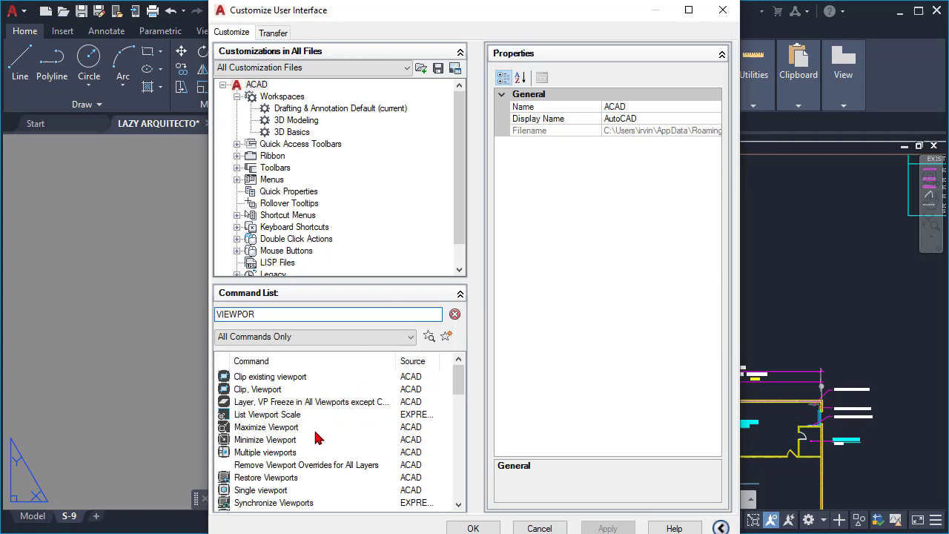
scroll(315, 438, down, 7)
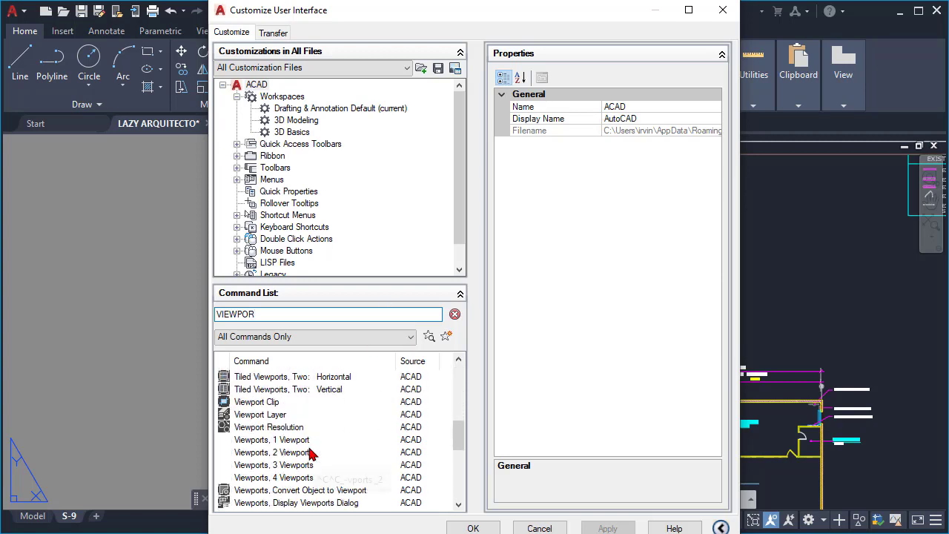
scroll(307, 456, down, 1)
scroll(306, 462, down, 1)
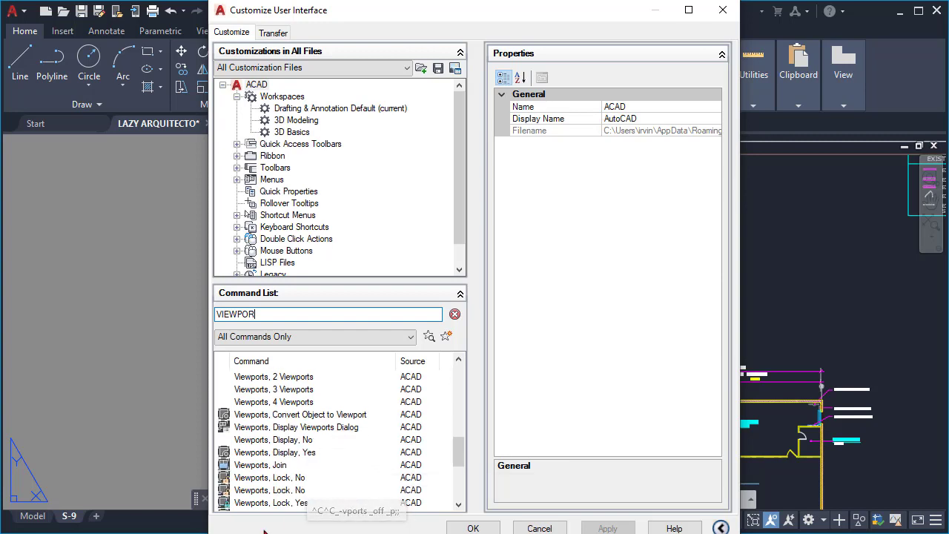
scroll(289, 490, down, 2)
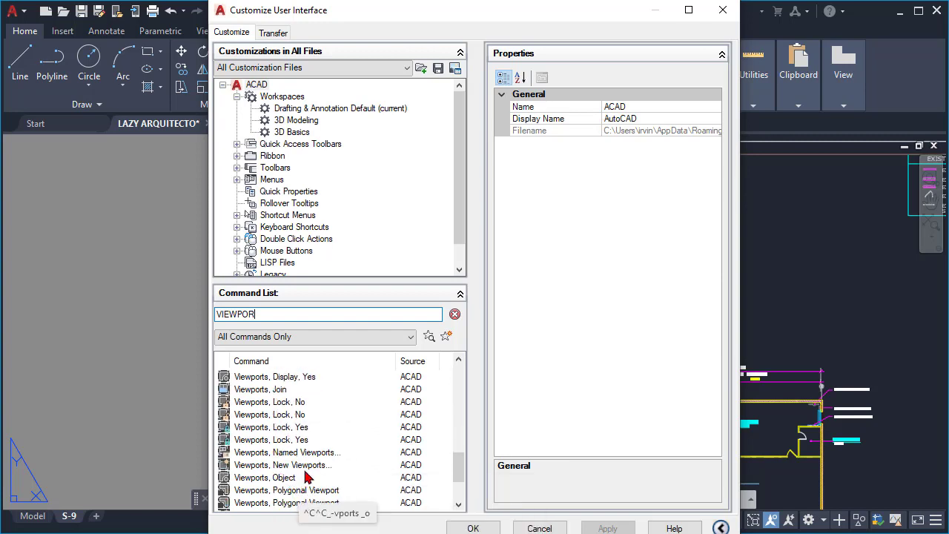
Duplicate Viewports, New Viewports... and rename the copy LazyViewport, New Viewports....
click(286, 467)
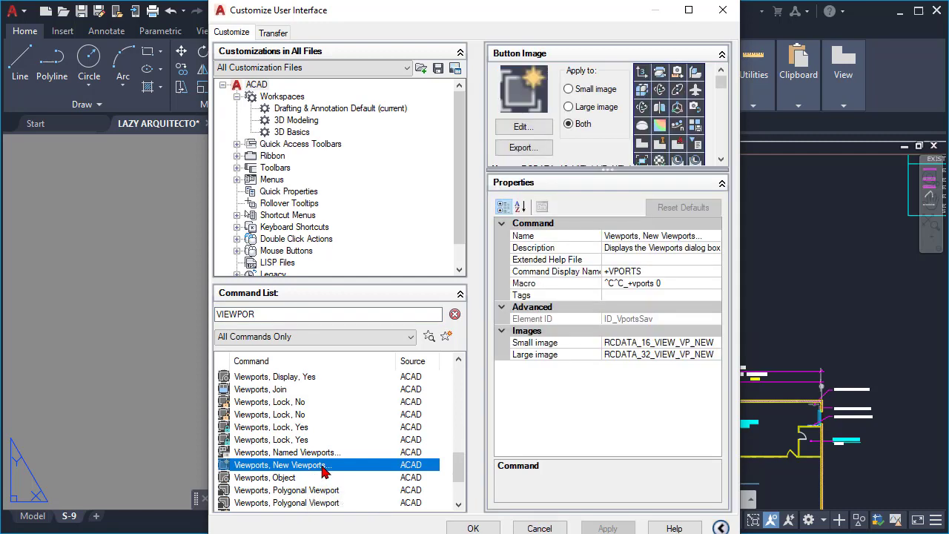
right_click(324, 471)
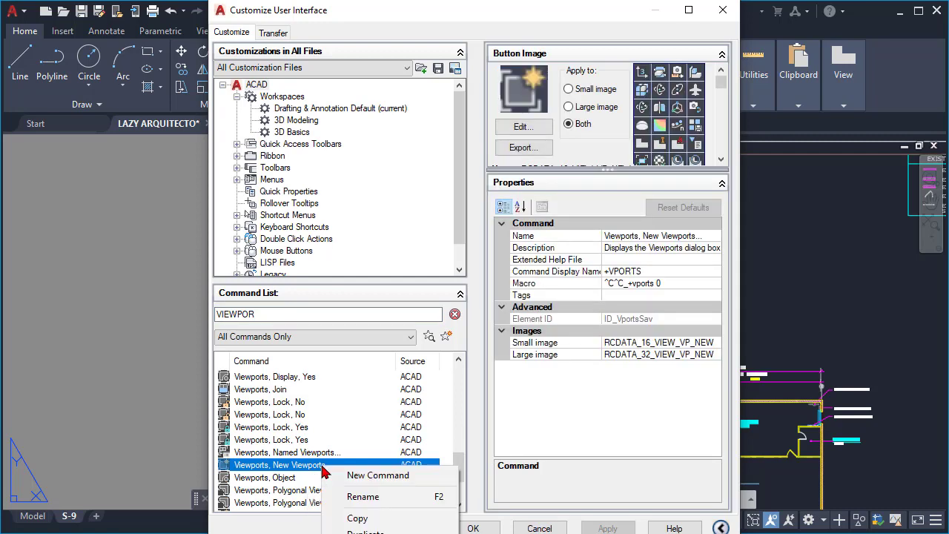
click(385, 532)
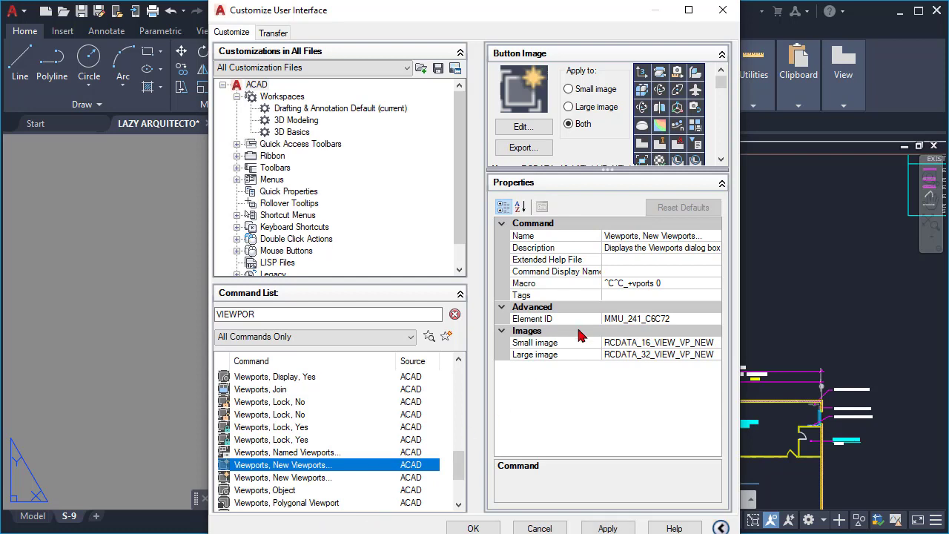
click(682, 236)
drag(713, 235, 682, 235)
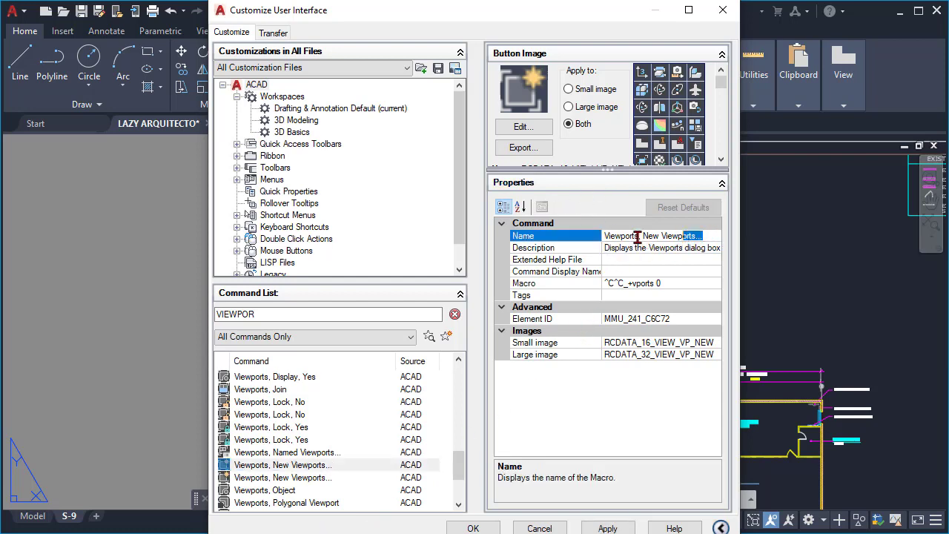
click(605, 236)
text(lA)
key(BackSpace)
key(BackSpace)
text(Lazy)
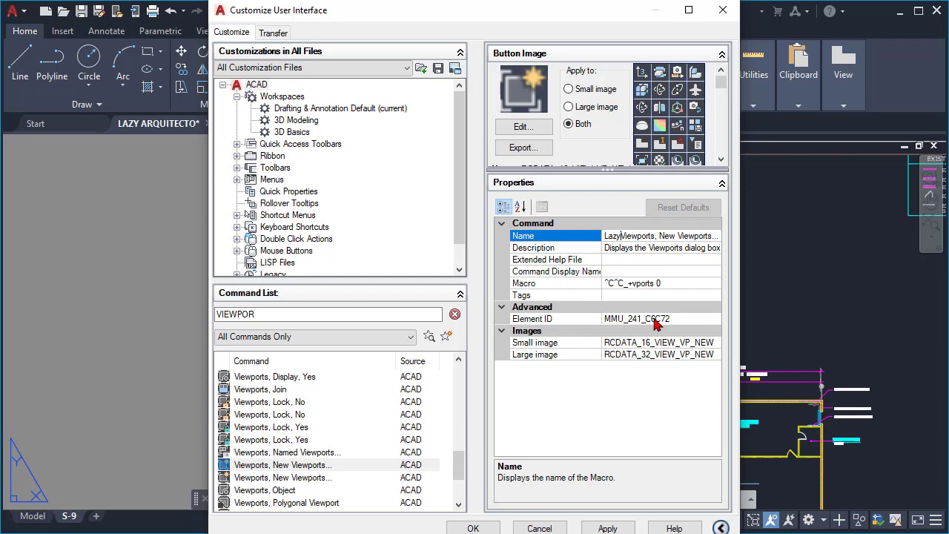
key(BackSpace)
key(BackSpace)
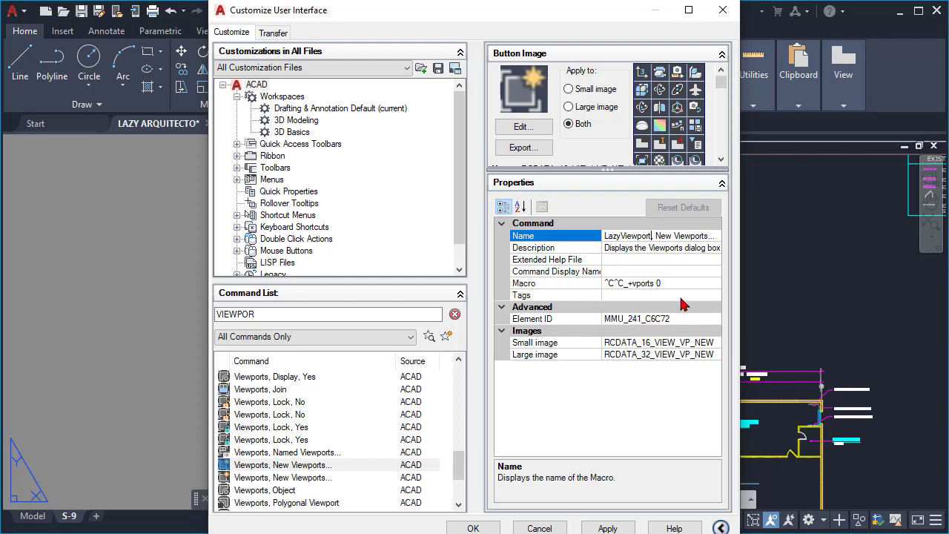
click(607, 527)
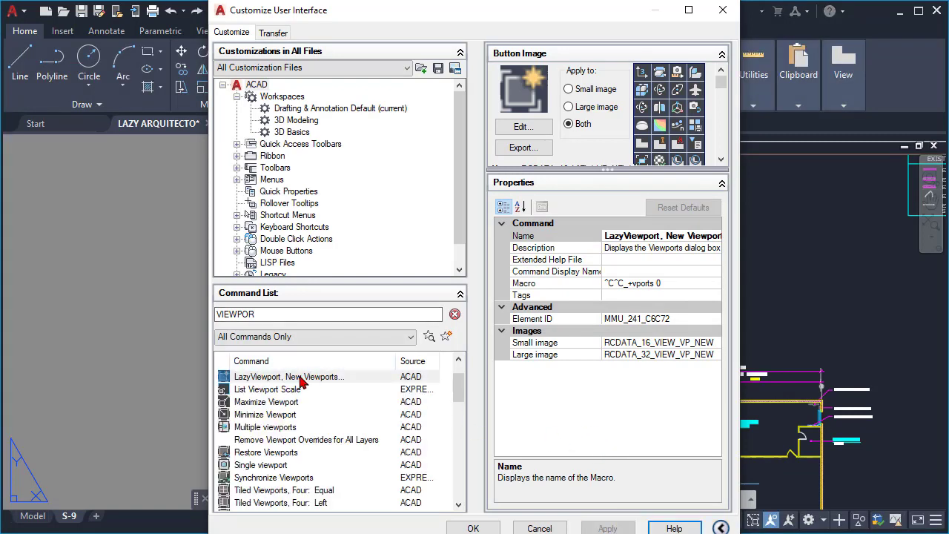
Add LazyViewport to the Quick Access Toolbar and apply the change.
click(309, 378)
mouse_move(287, 381)
mouse_down()
mouse_move(252, 382)
mouse_move(156, 337)
mouse_move(91, 137)
mouse_move(113, 25)
mouse_move(72, 15)
mouse_up()
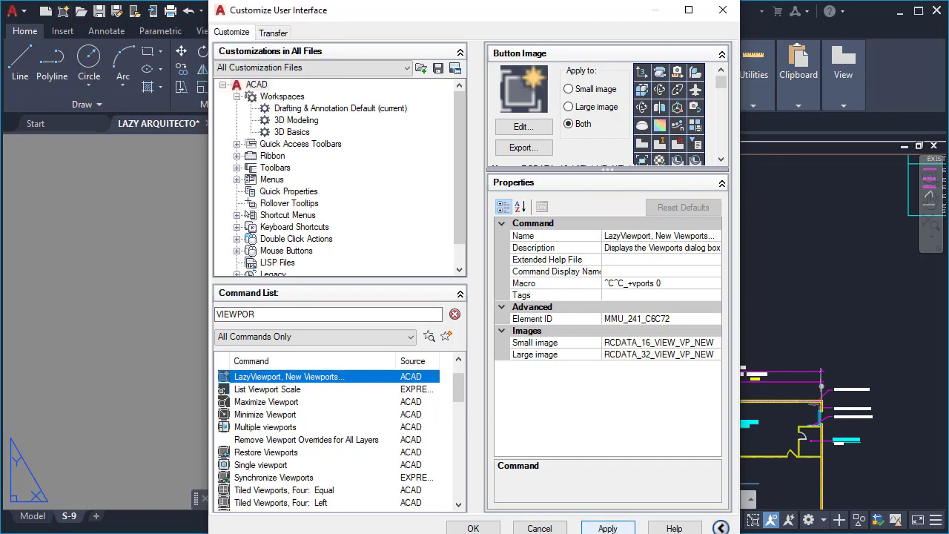
click(608, 528)
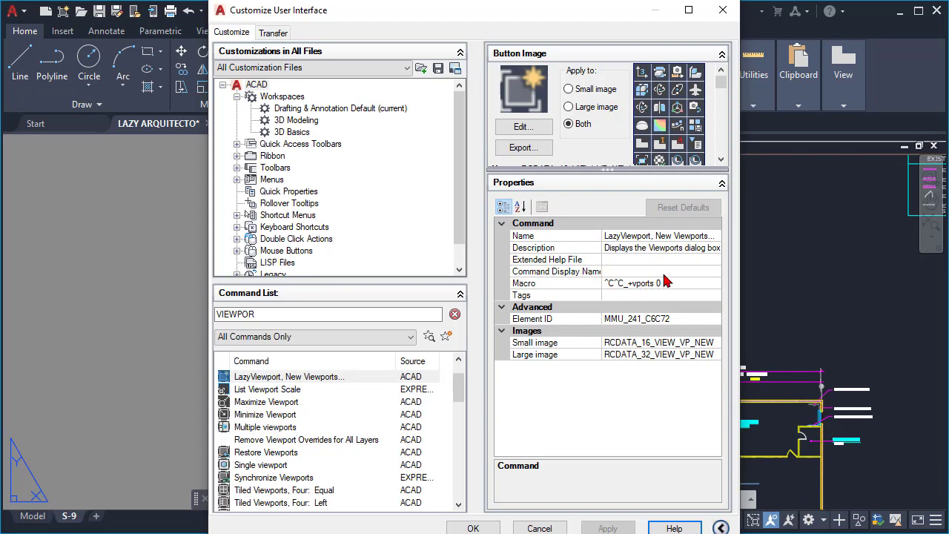
Replace the ^C^C_+vports 0 macro with ^C^C_MVIEW;NEW;\;;\ in the Long String Editor and apply.
click(694, 283)
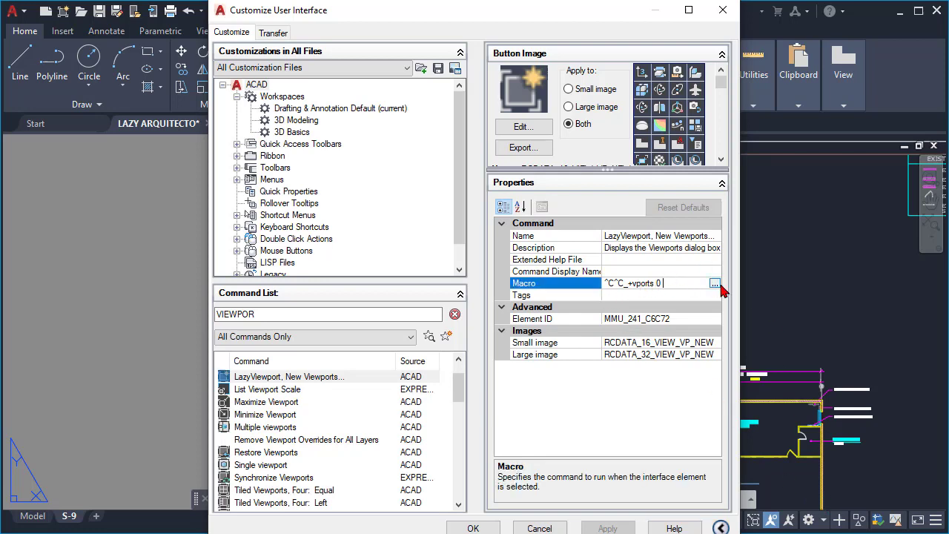
click(714, 284)
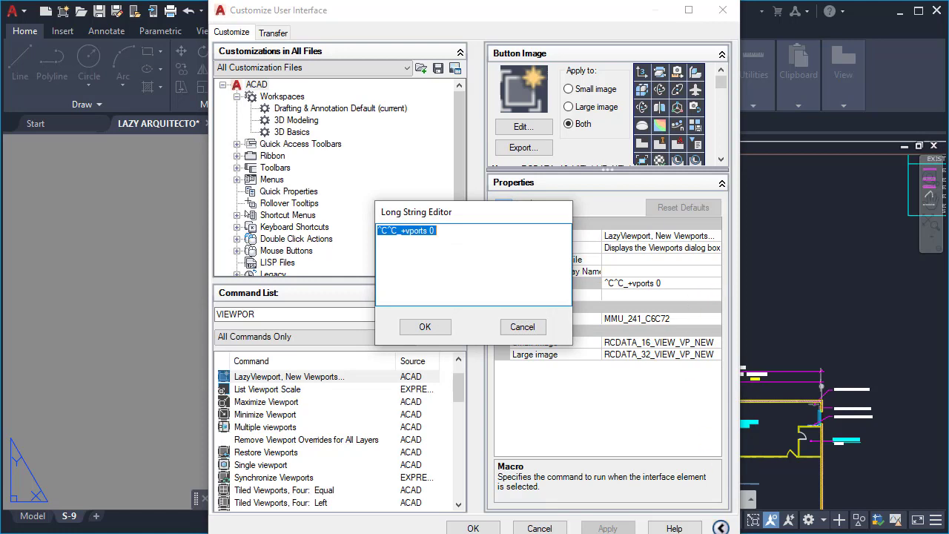
click(432, 239)
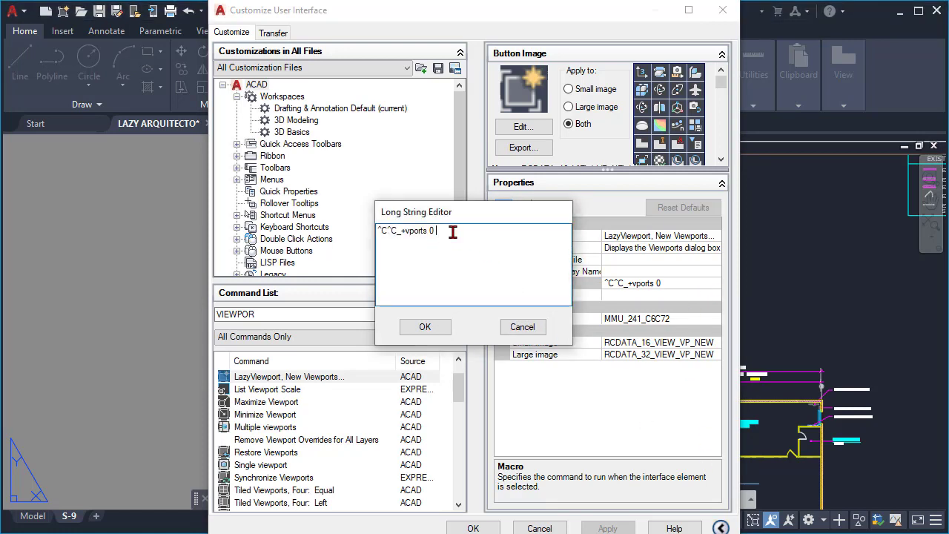
drag(452, 232, 405, 236)
key(BackSpace)
key(BackSpace)
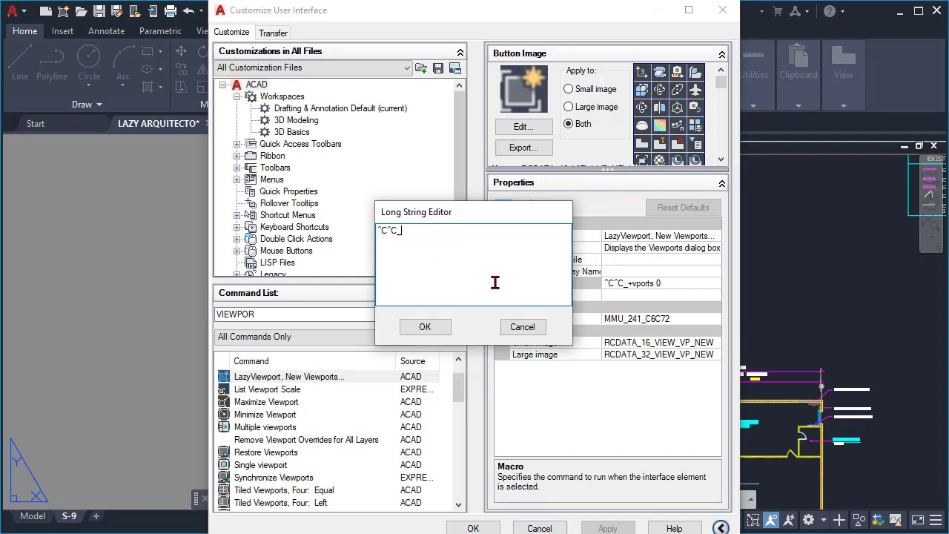
text(mview)
key(BackSpace)
key(BackSpace)
key(BackSpace)
key(BackSpace)
key(BackSpace)
text(MVIEW;NEW;\\)
text(;)
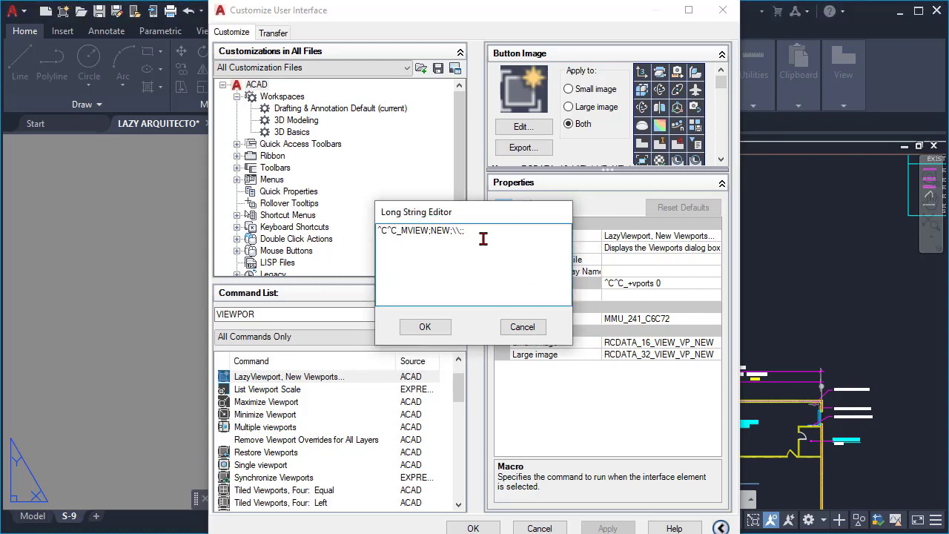
text(;\)
click(424, 327)
click(607, 527)
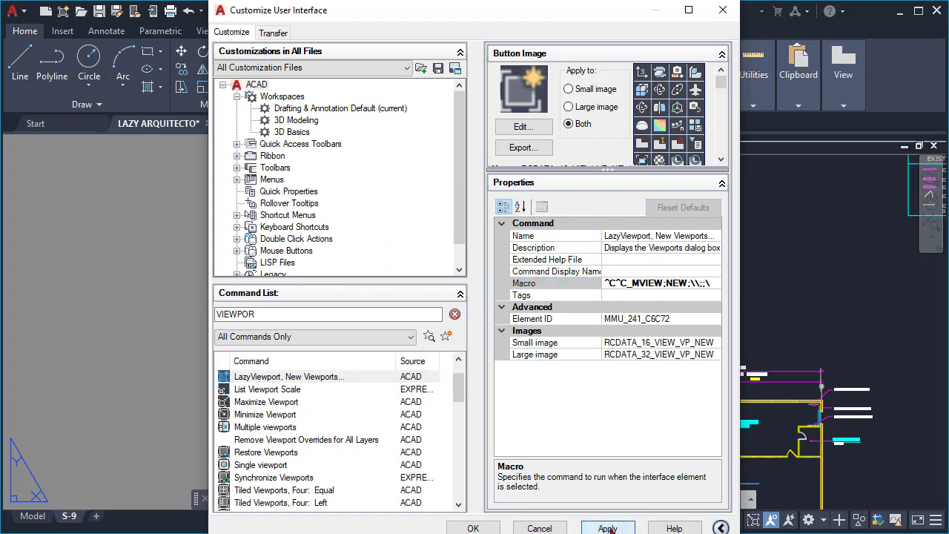
Close the customization window and launch LazyViewport from the Quick Access Toolbar.
click(473, 527)
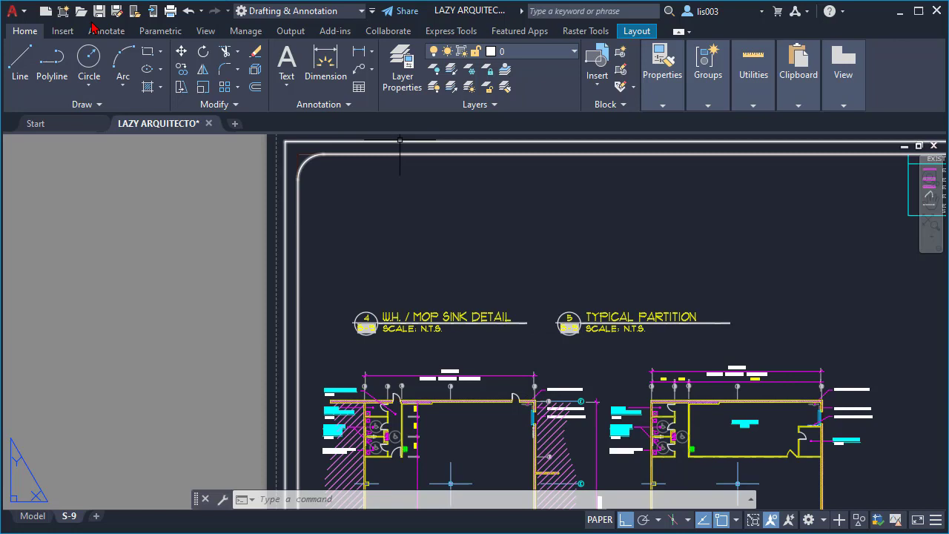
click(64, 11)
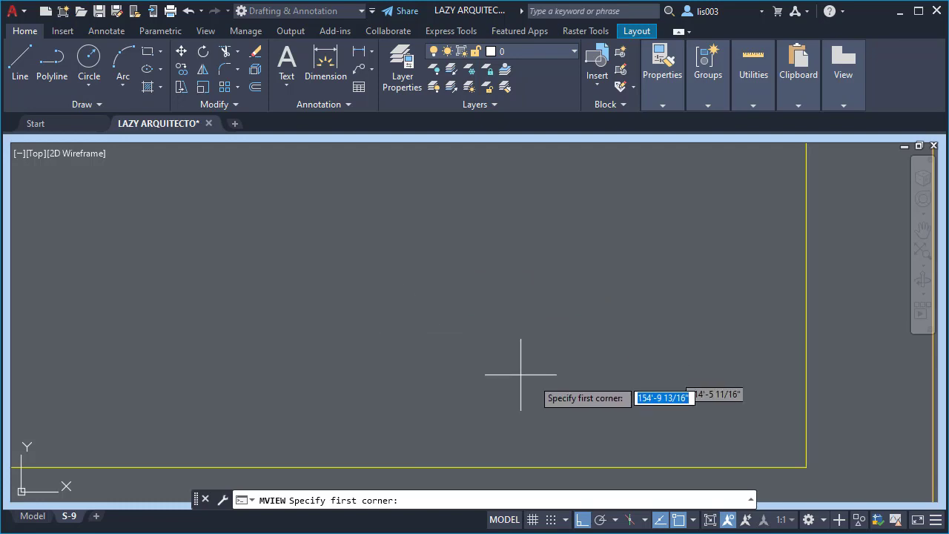
scroll(537, 376, down, 5)
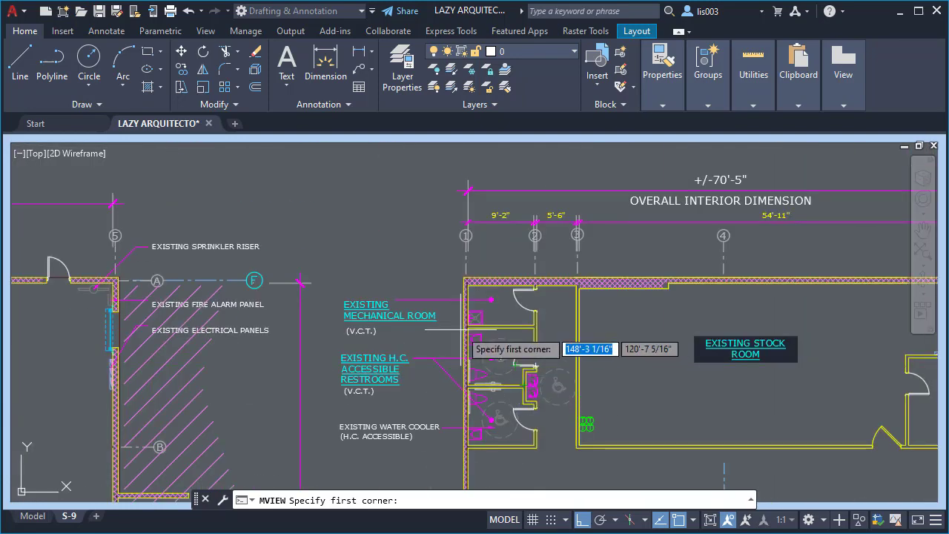
scroll(441, 330, down, 4)
scroll(567, 326, down, 3)
scroll(669, 265, up, 3)
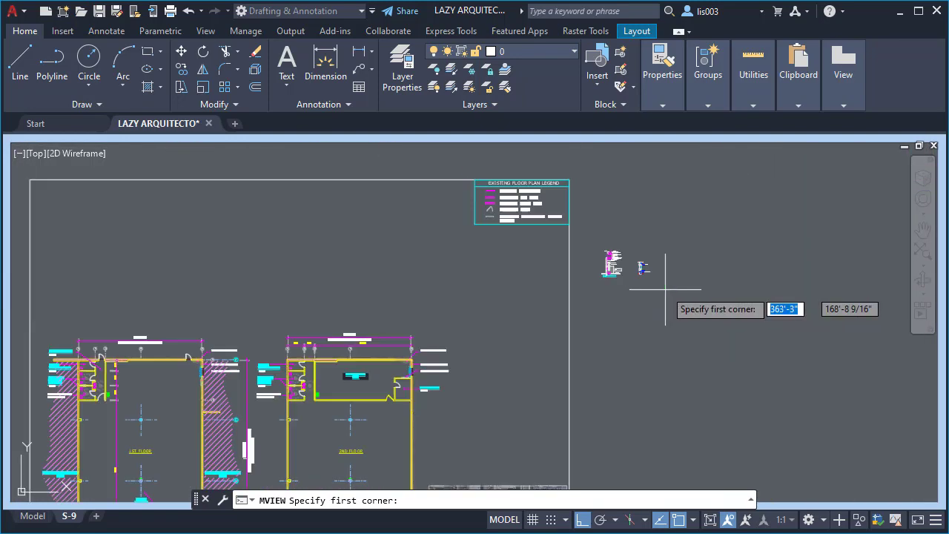
scroll(516, 212, up, 6)
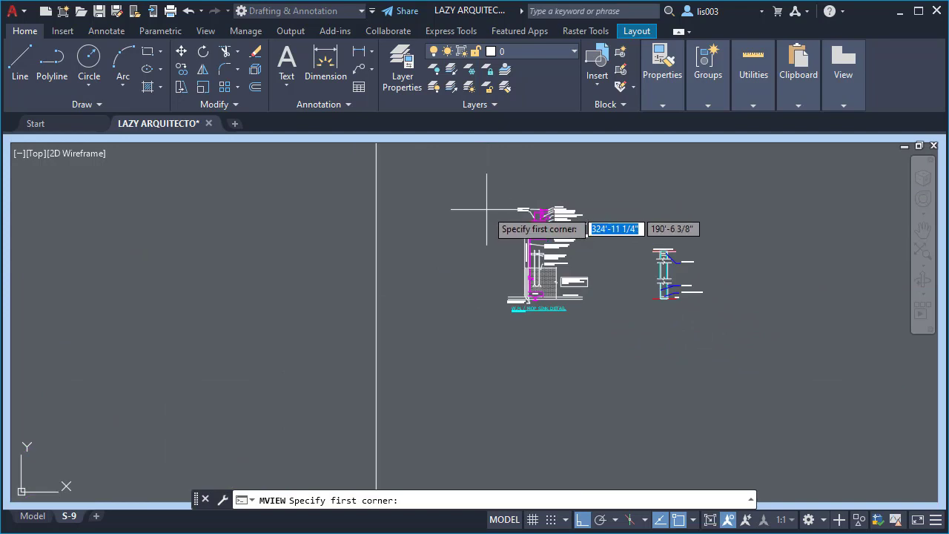
Window the sink and partition details, accept the scale, and place the viewport above their titles.
click(488, 204)
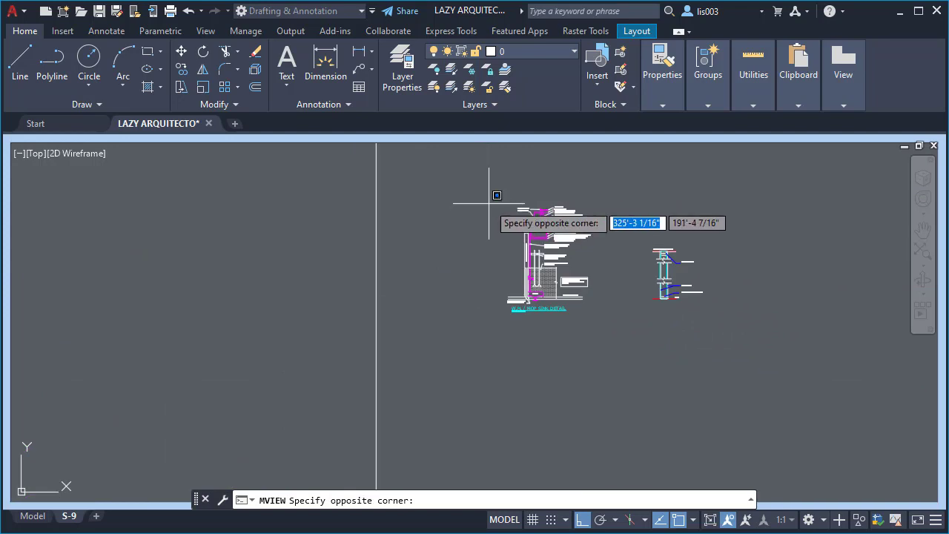
click(715, 298)
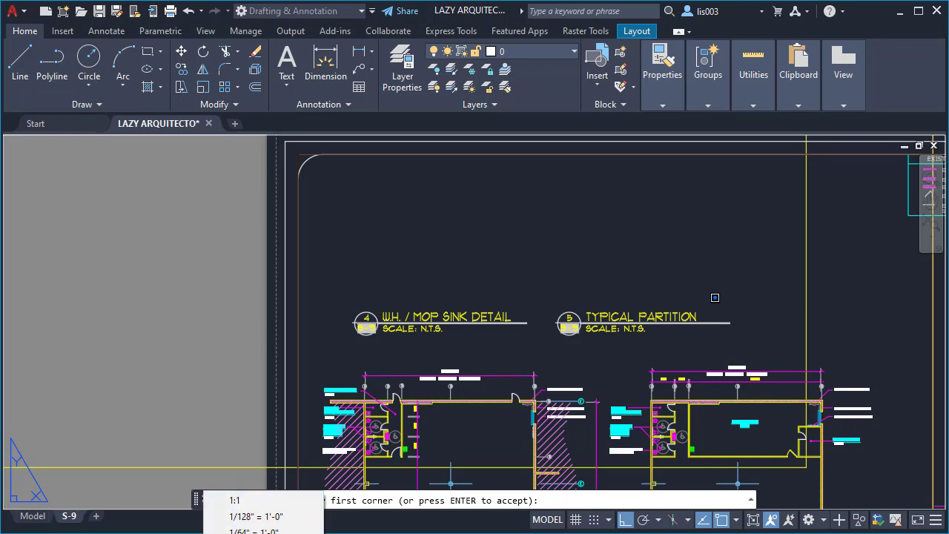
key(Return)
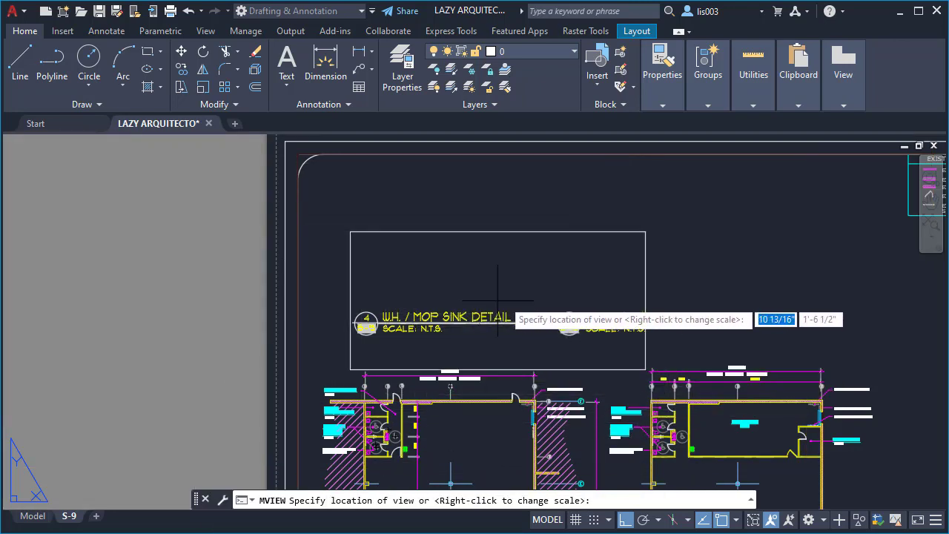
click(494, 238)
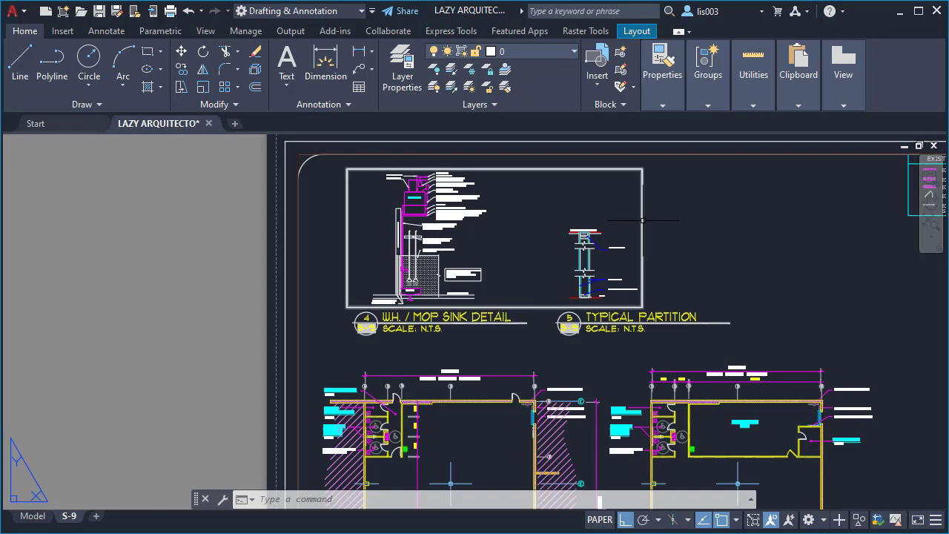
Check the viewport's layer, erase the viewport, and reopen Customize User Interface with CUI.
mouse_move(642, 220)
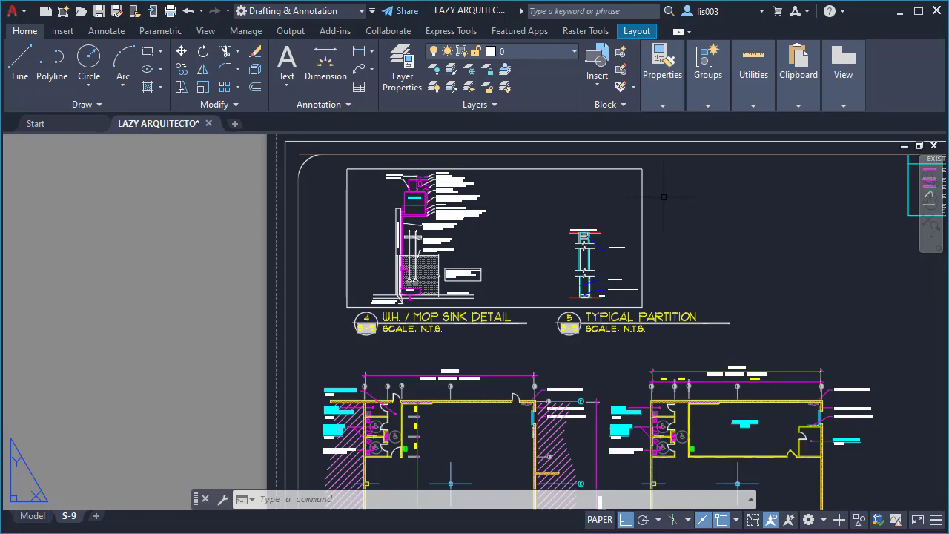
click(642, 198)
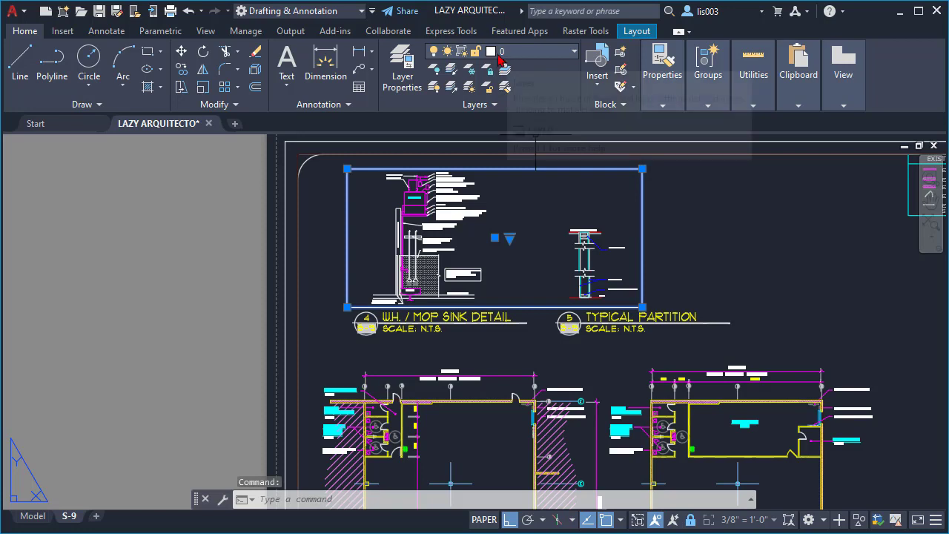
key(Escape)
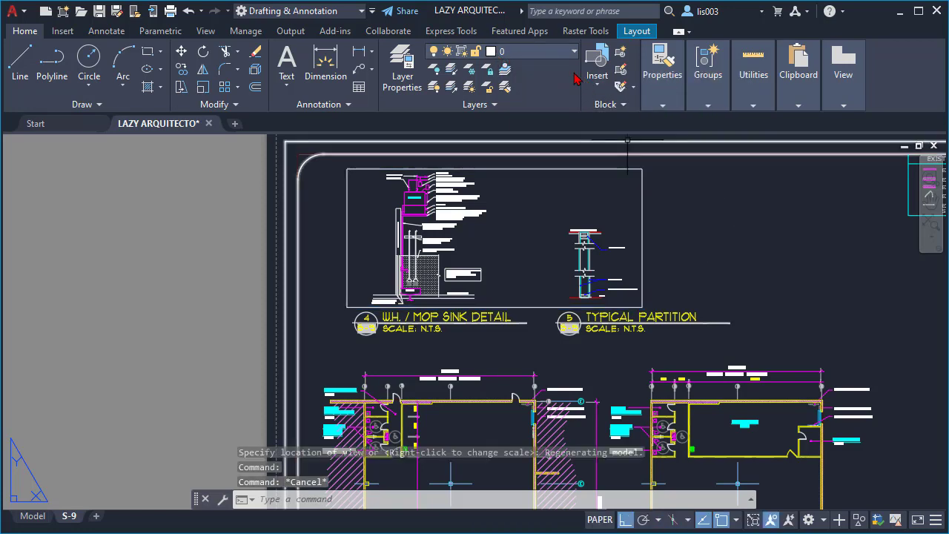
click(651, 246)
click(612, 223)
key(Delete)
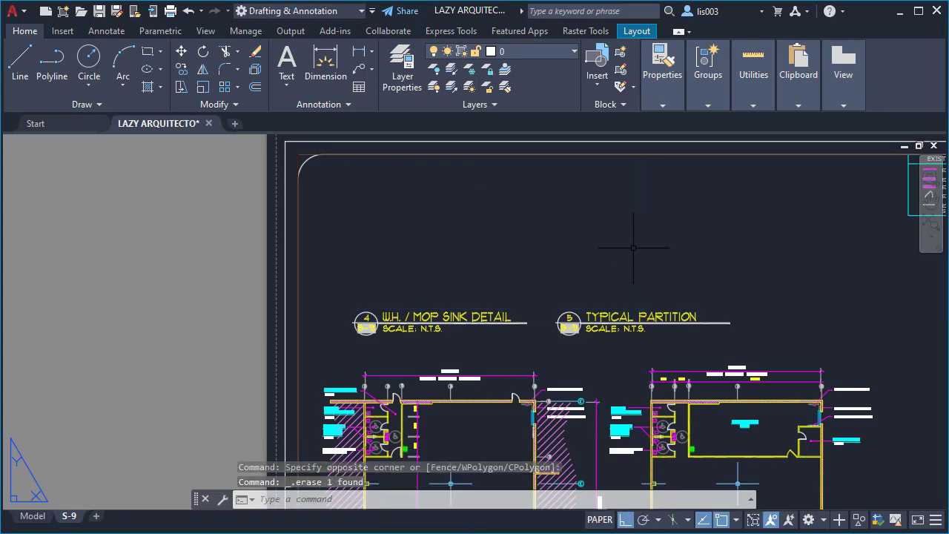
text(CUI)
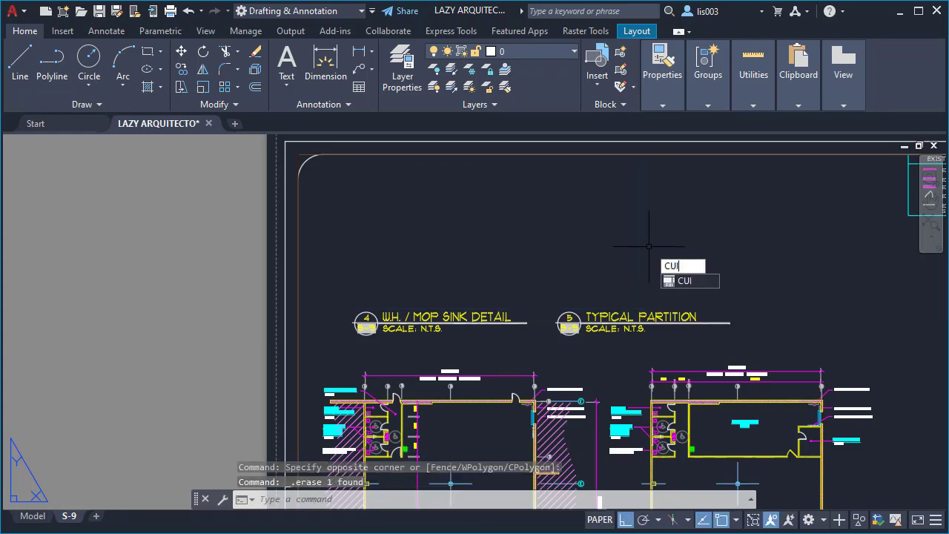
key(Return)
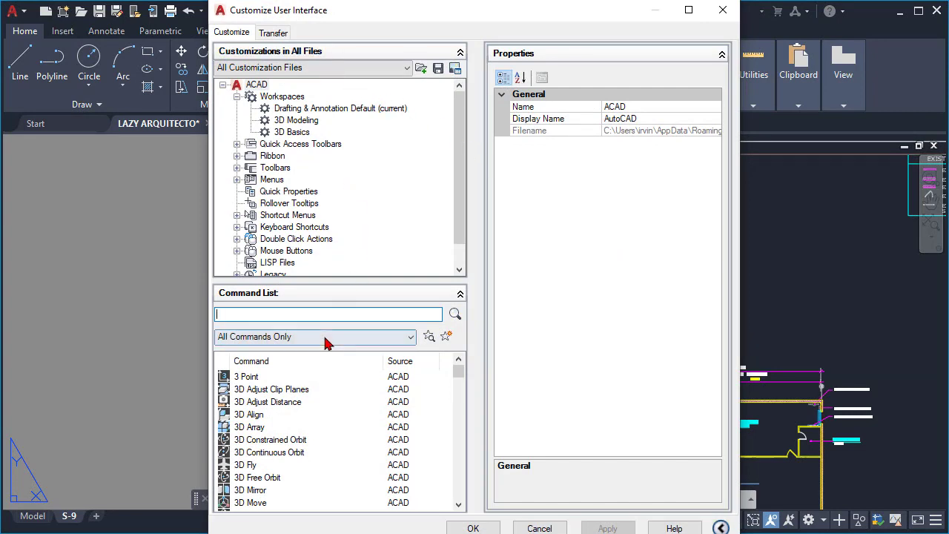
Filter by LAZY, open LazyViewport's macro in the Long String Editor, and place the cursor after ^C^C.
text(LAZY)
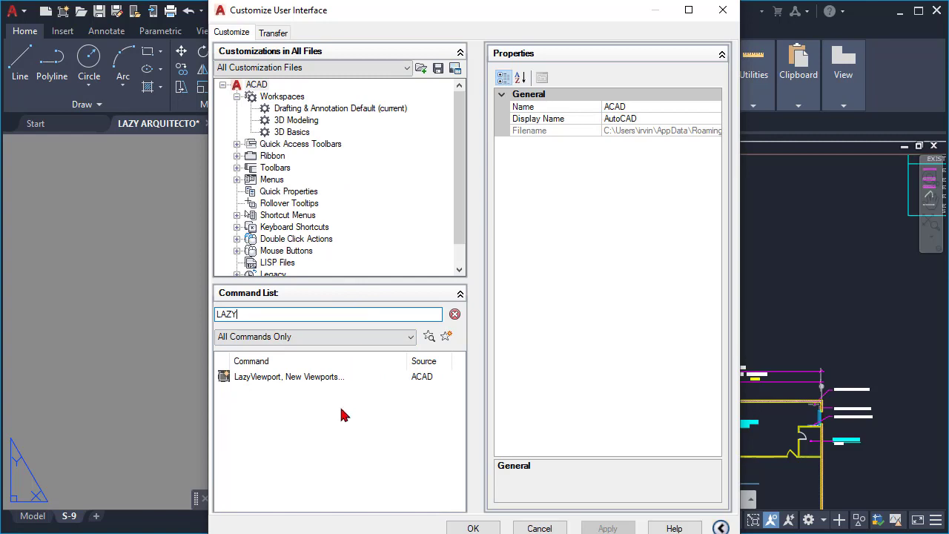
click(309, 379)
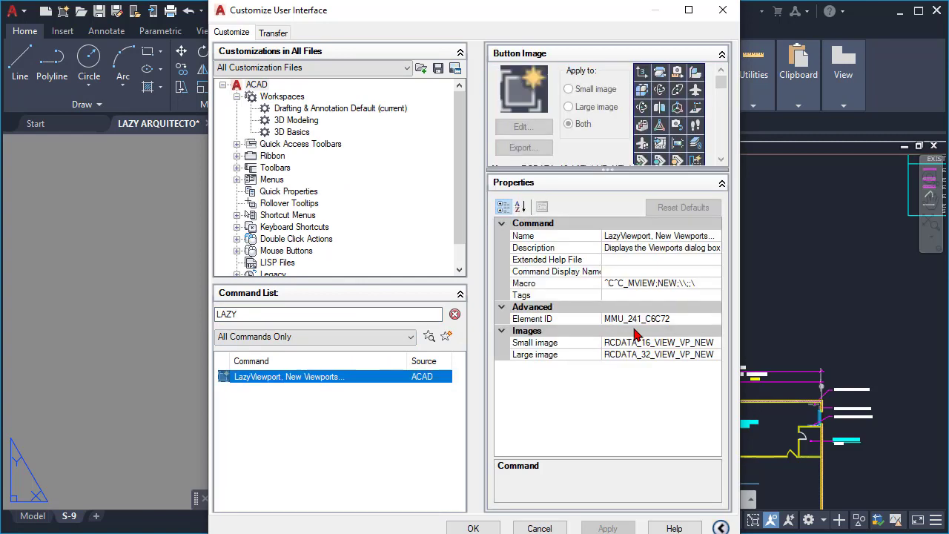
click(717, 286)
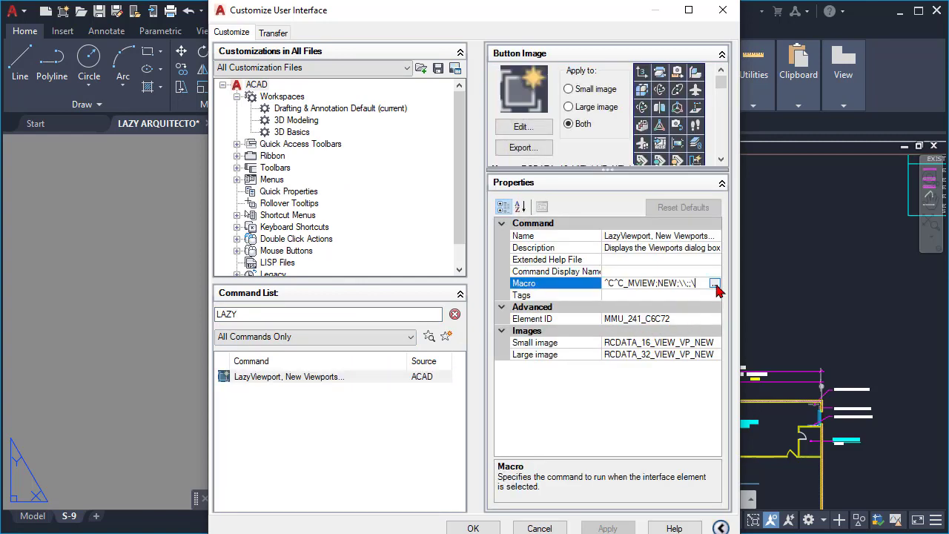
click(715, 284)
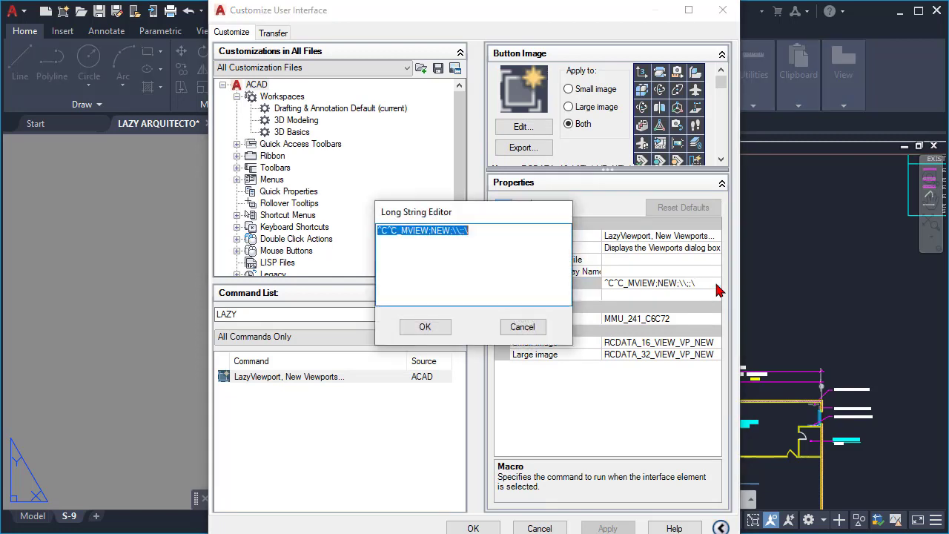
click(514, 231)
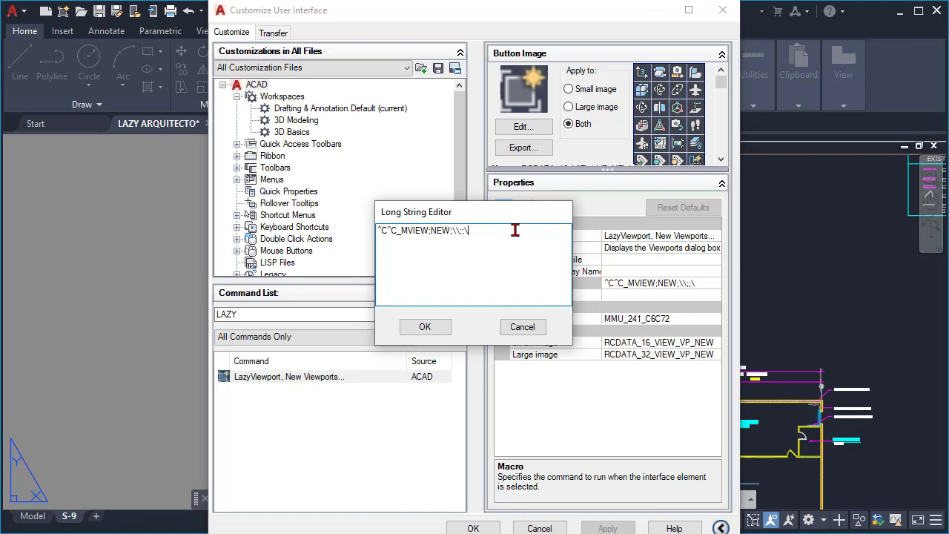
click(399, 231)
Insert -LAYER;N;DEFPOINTS;C;26;DEFPOINTS; after ^C^C to create DEFPOINTS with colour 26.
text(-)
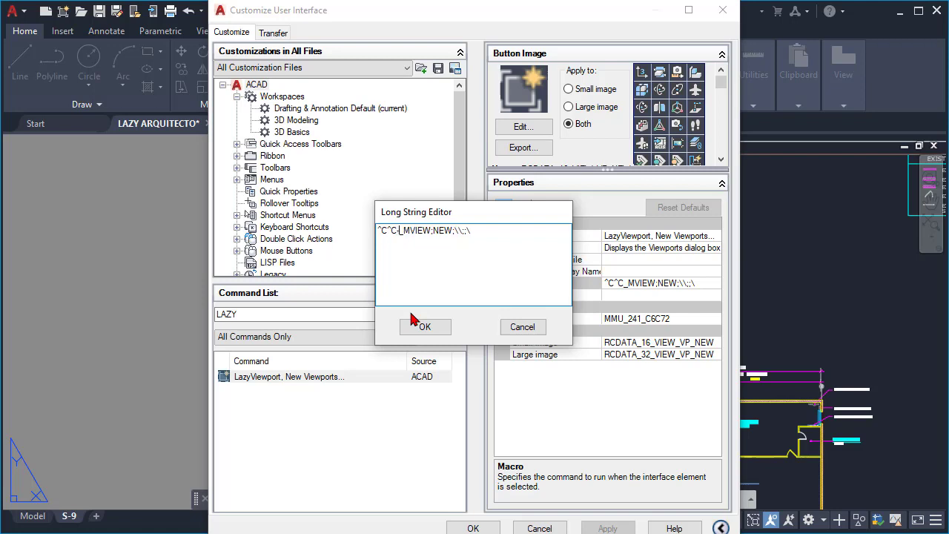
text(LAYER)
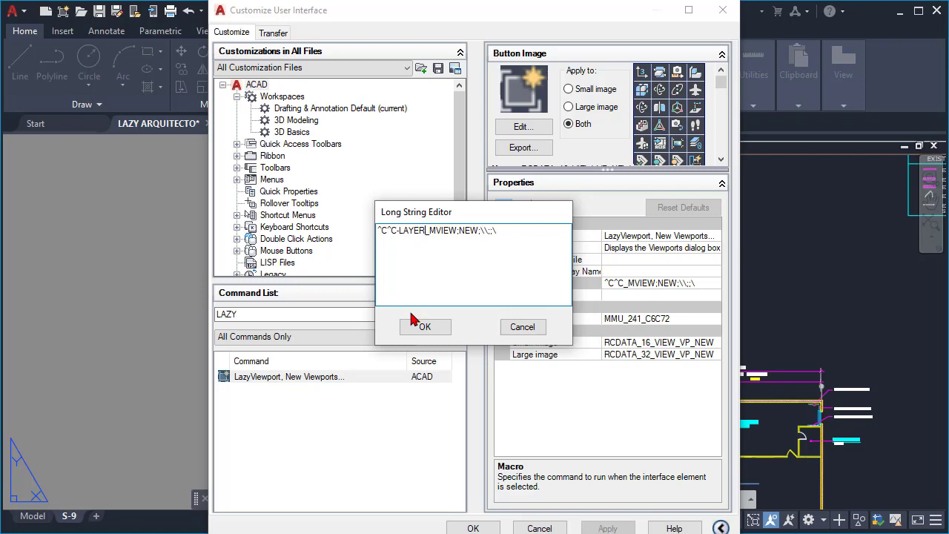
text(;N;DEF)
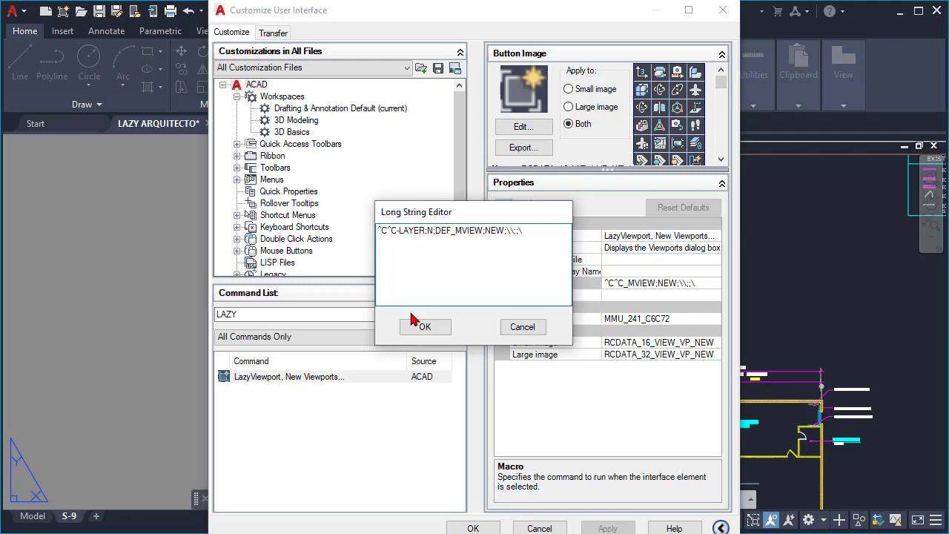
text(POINTS)
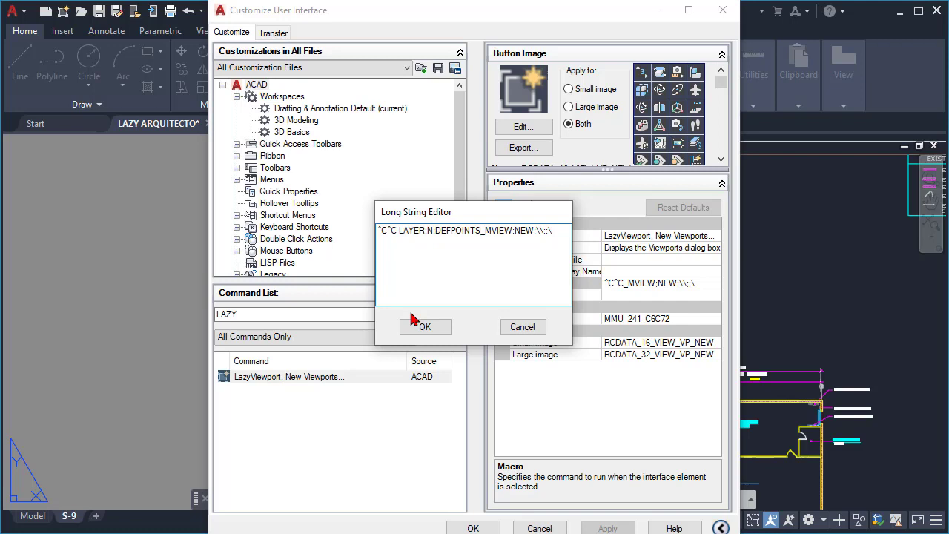
text(;C;26)
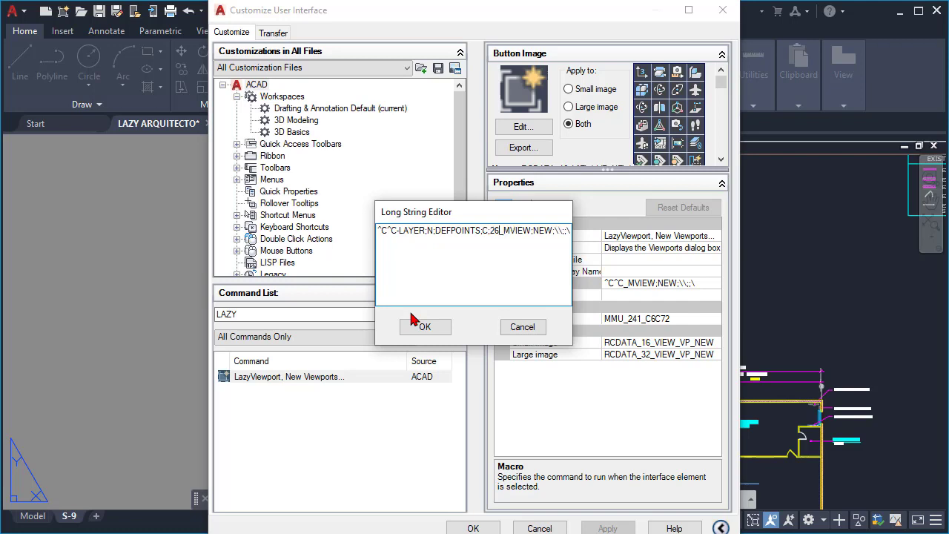
text(;DEFPOINTS)
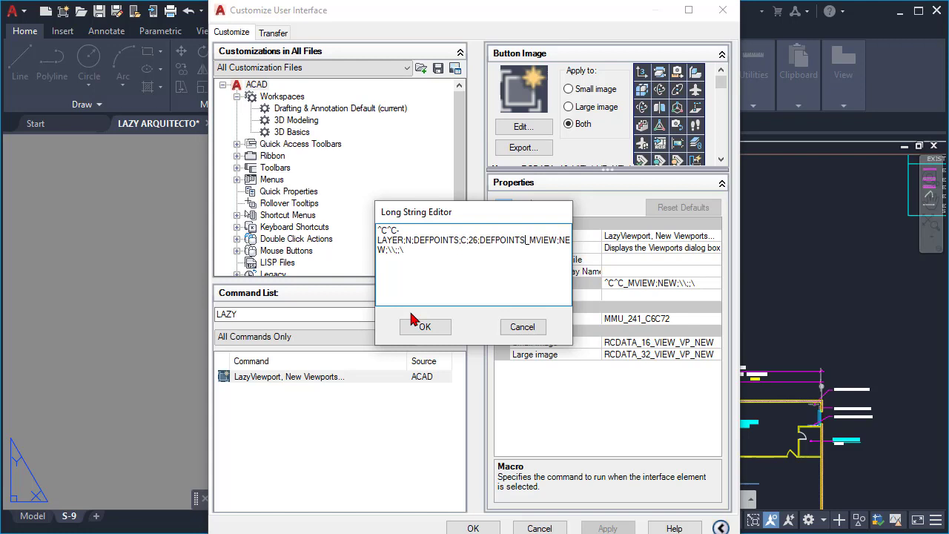
text(;)
text(P)
text(;)
text(N)
text(;)
text(DEFOINT)
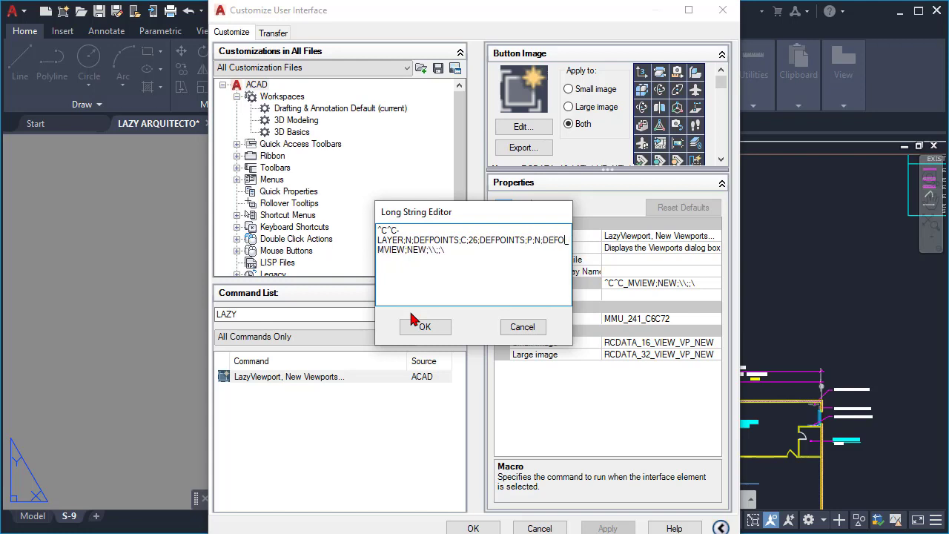
text(S;;)
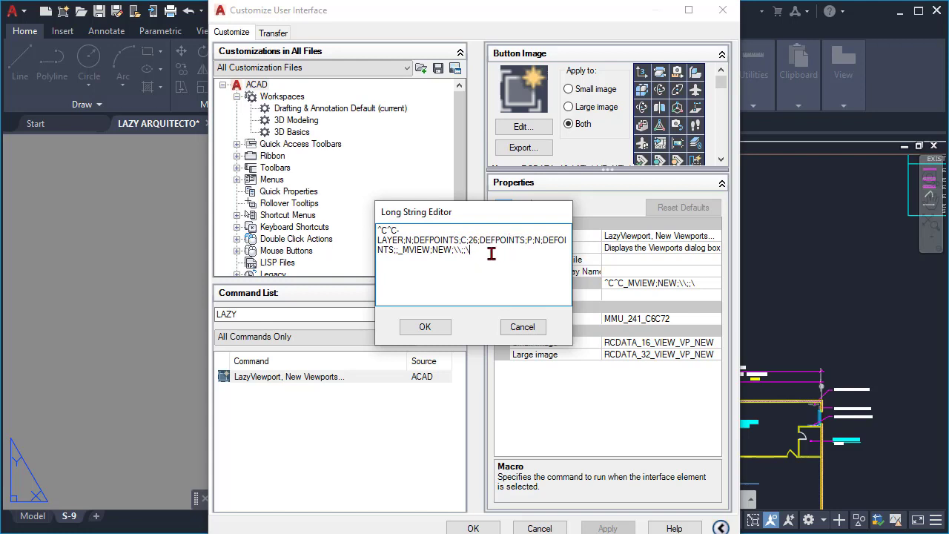
Insert $M=$(GETVAR,CLAYER) just before _MVIEW to record the current layer.
click(398, 252)
text($)
text(M)
text(=)
text($)
text(())
text(GET)
text(VAR)
text(,)
text(C-LAYER)
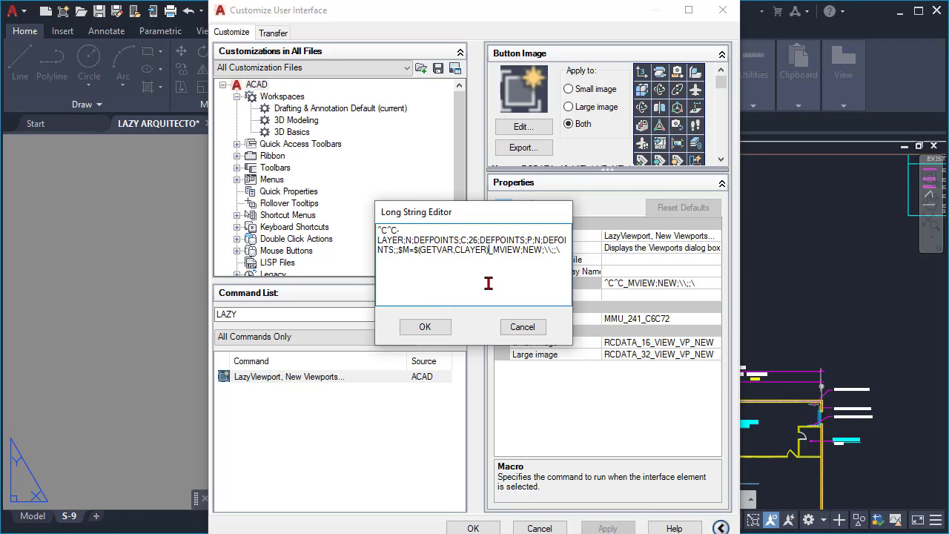
text(;)
Insert SETVAR;CLAYER;DEFPOINTS; before _MVIEW so the viewport goes on DEFPOINTS.
text(SETVAR)
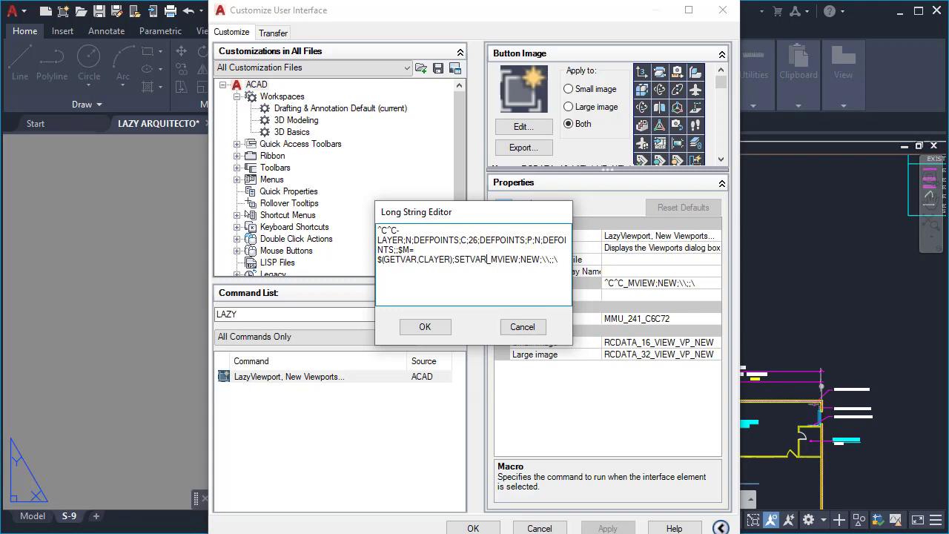
text(;CLAYER)
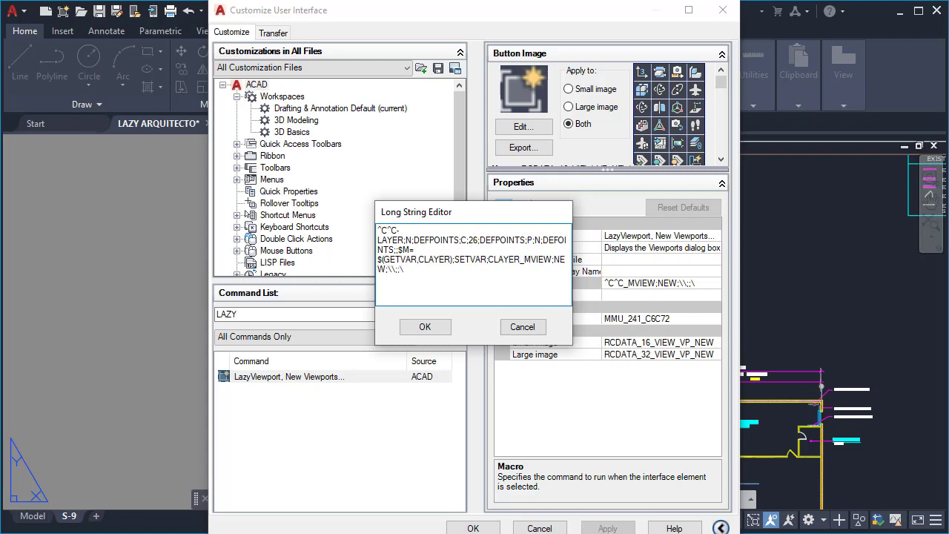
text(;)
text(DE)
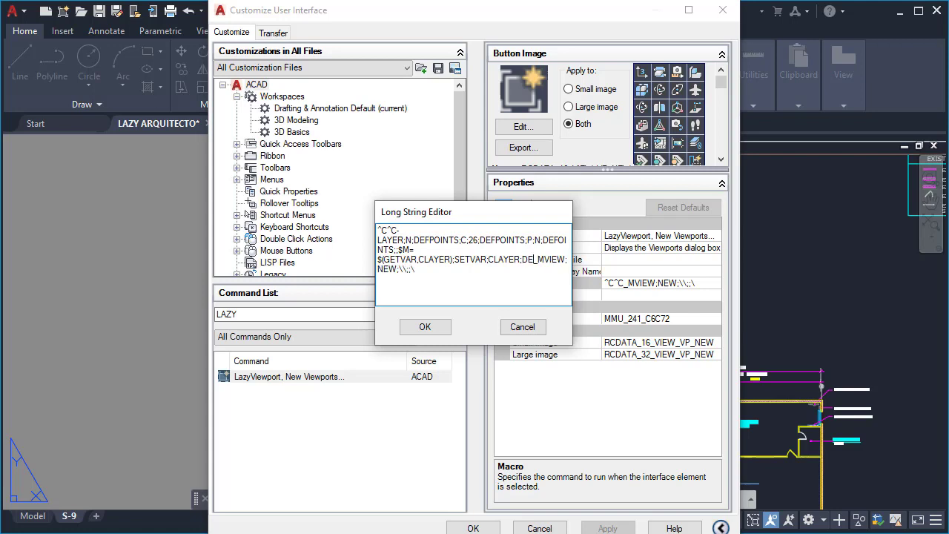
key(BackSpace)
key(BackSpace)
key(BackSpace)
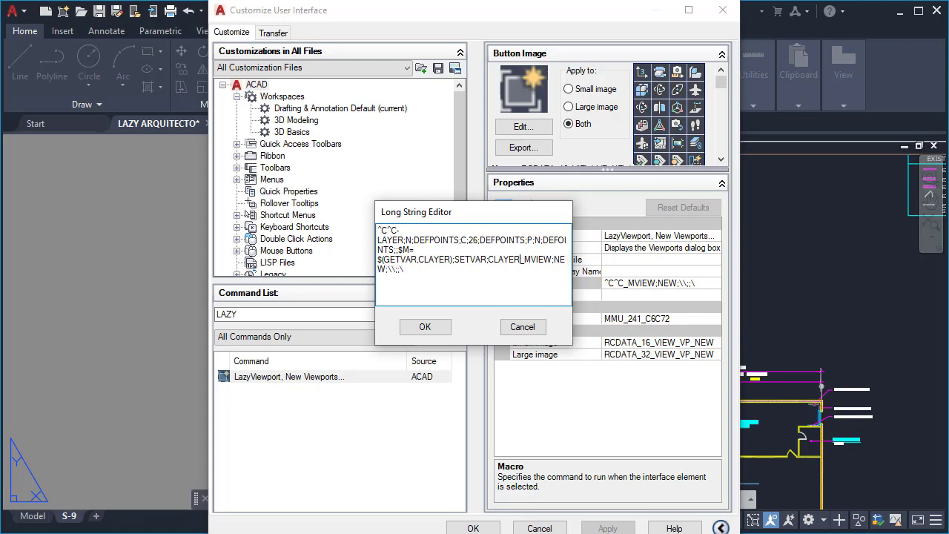
text(;)
key(BackSpace)
text(;DEFPOIN)
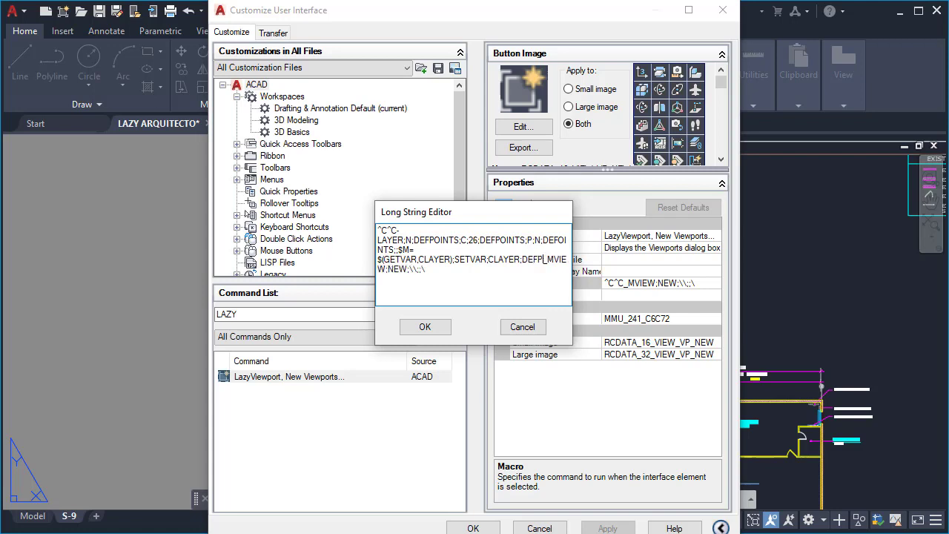
text(TS)
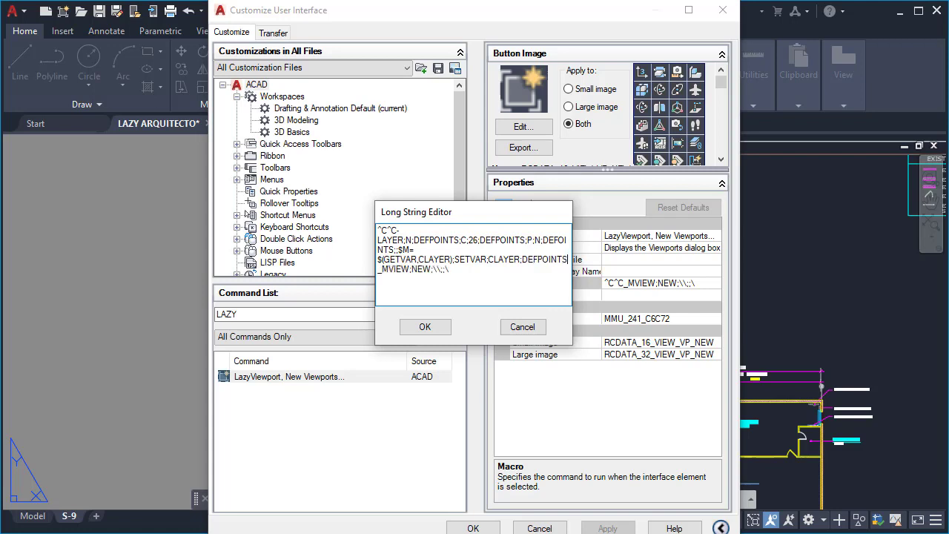
text(;)
Append SETVAR;CLAYER;$(GETVAR,CLAYER); to the macro's end and confirm the edited macro.
drag(381, 269, 450, 269)
click(450, 270)
text(SETVAR;CLAYERS$()
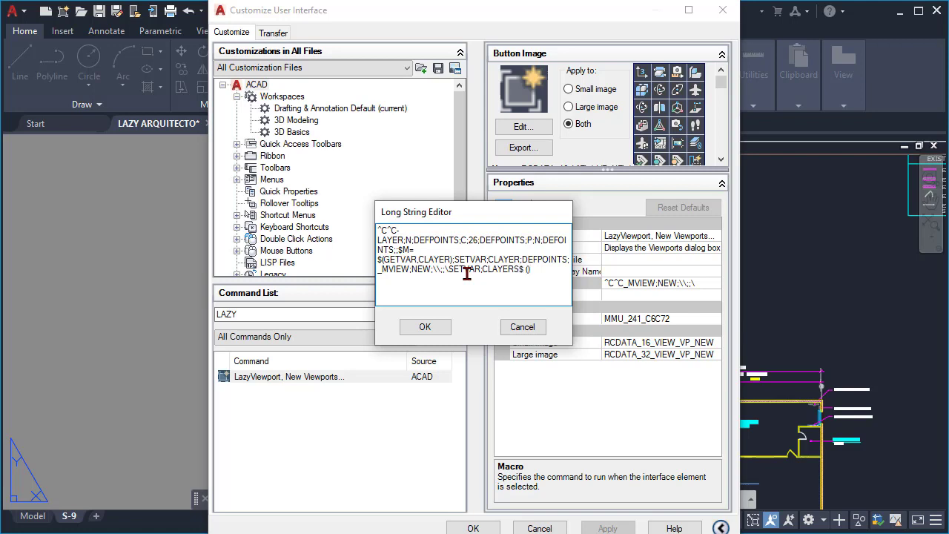
text(GETVAR)
key(Right)
text(CLAYER);)
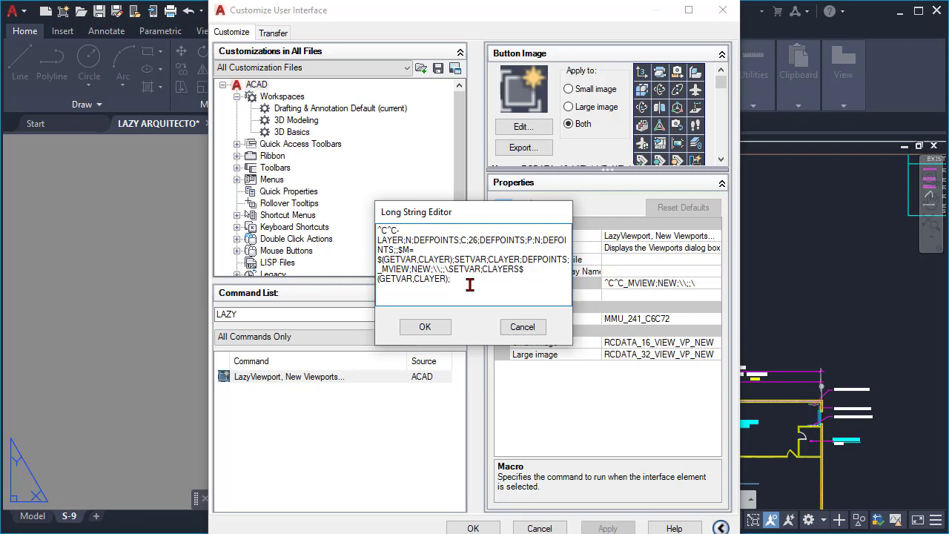
click(432, 329)
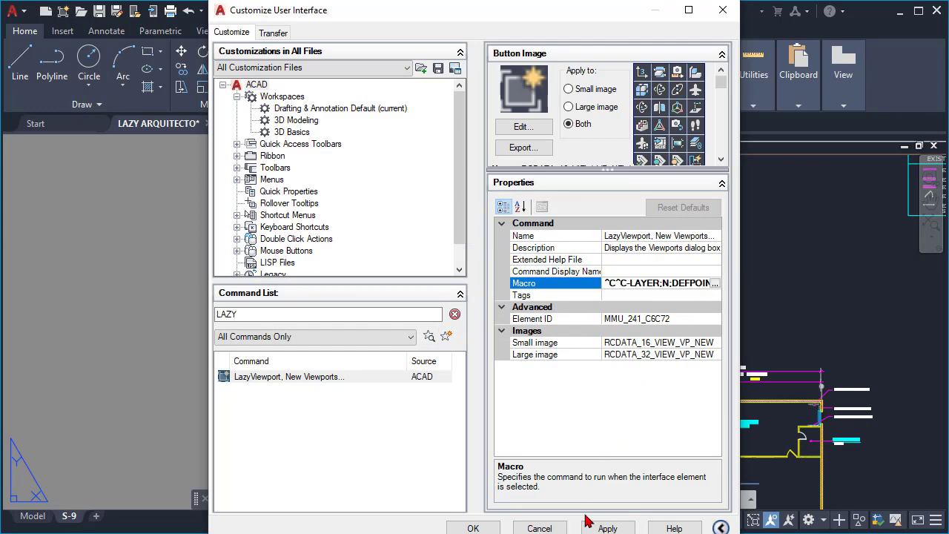
Apply the customization changes and close the Customize User Interface dialog.
click(607, 528)
click(473, 528)
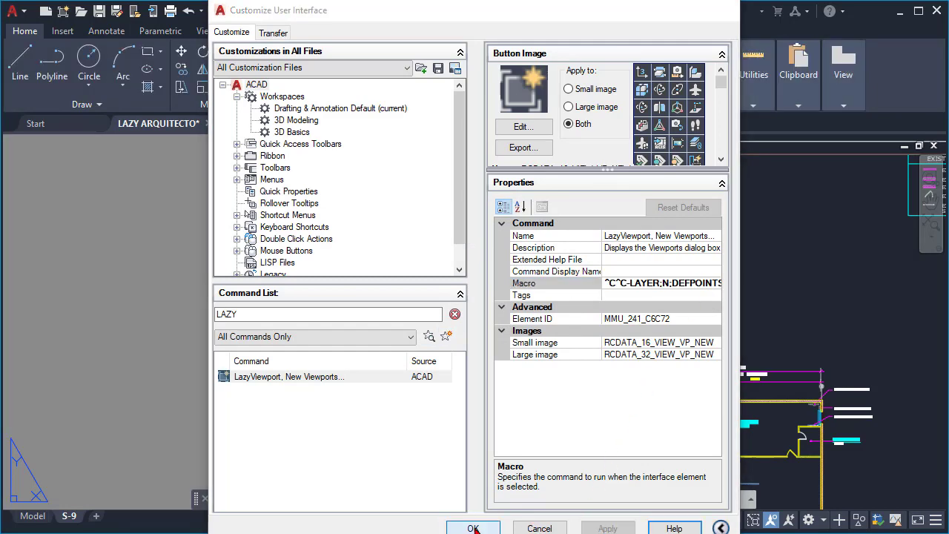
click(155, 250)
click(169, 264)
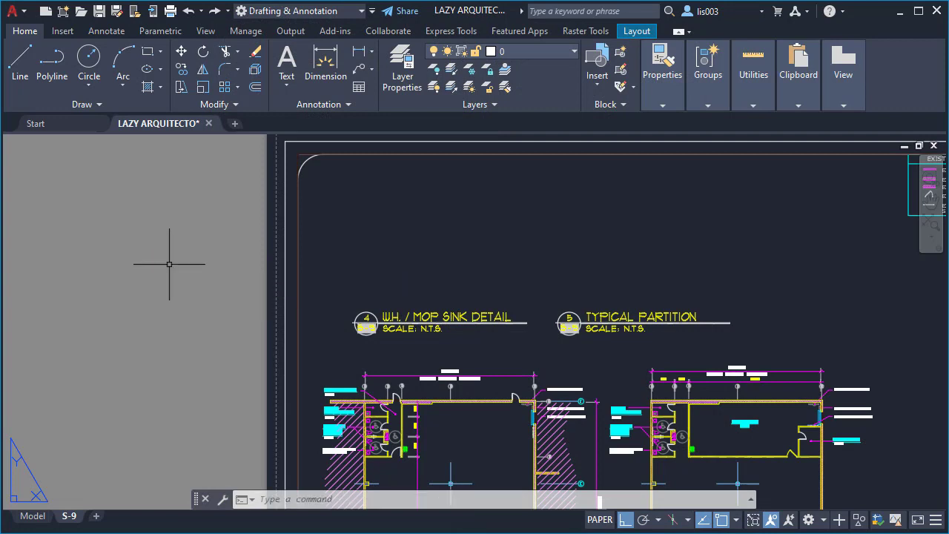
Use LazyViewport to frame the W.H./MOP sink and partition details at default scale.
click(64, 11)
scroll(463, 332, down, 10)
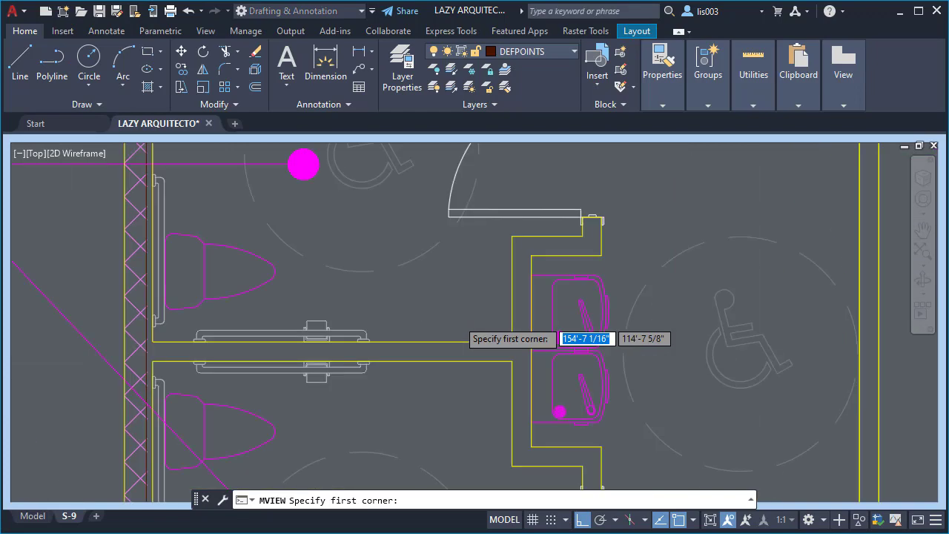
scroll(578, 278, up, 8)
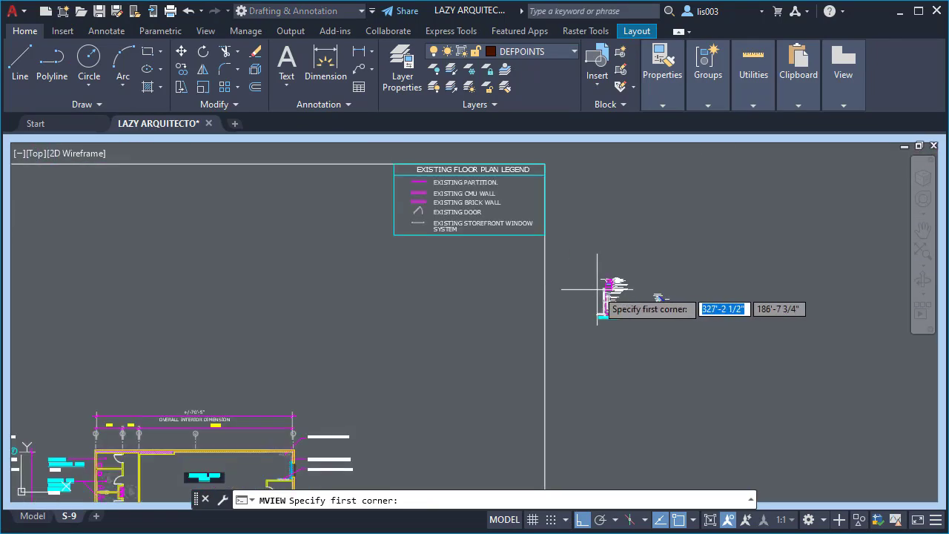
click(499, 249)
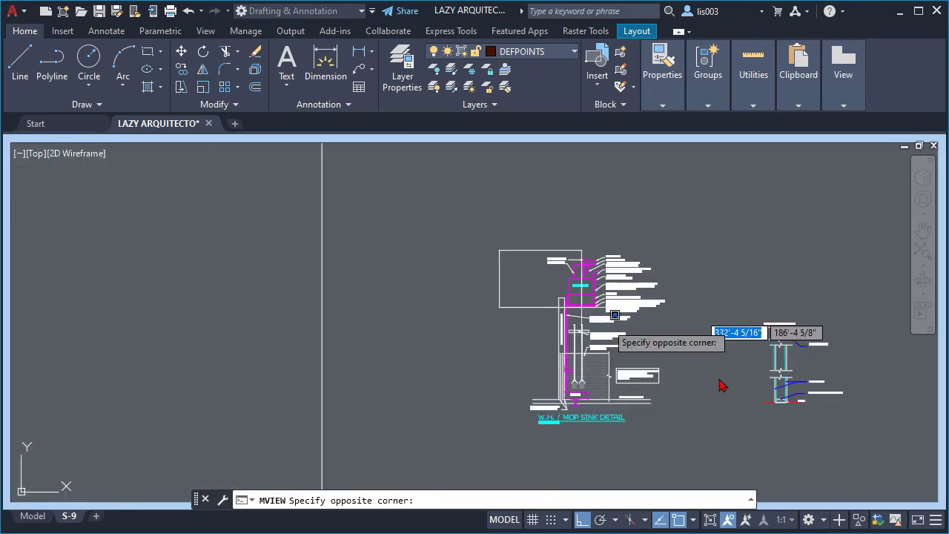
click(875, 405)
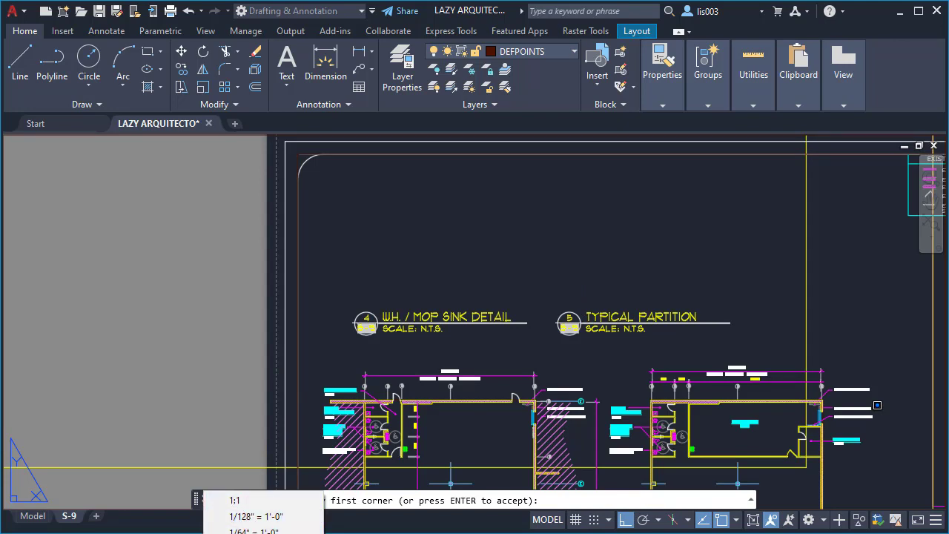
key(Return)
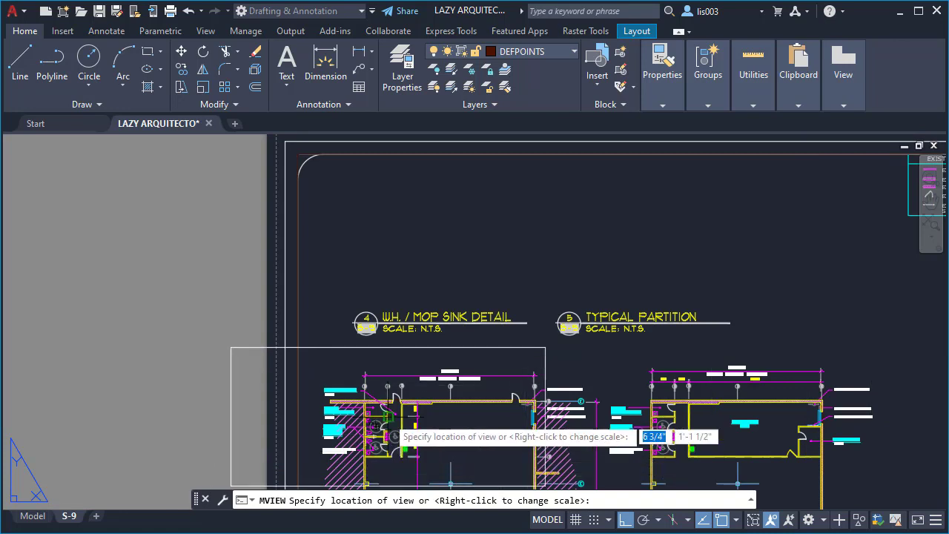
click(517, 237)
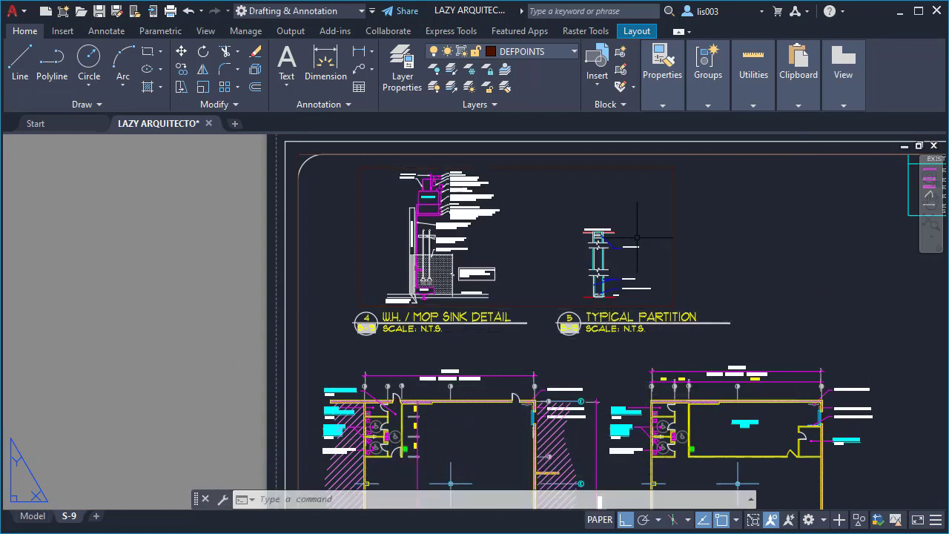
Check the new viewport's layer and the current layer, which is still DEFPOINTS.
click(694, 200)
click(536, 133)
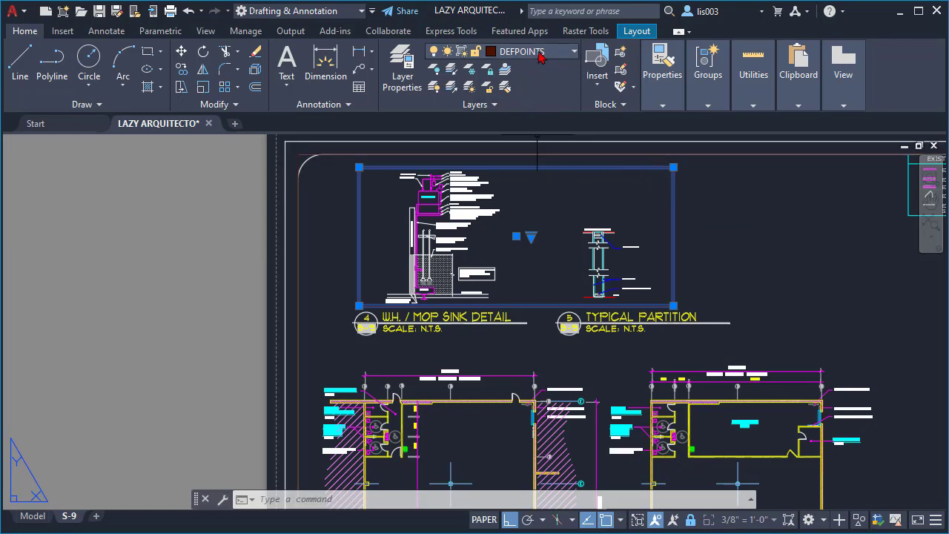
key(Escape)
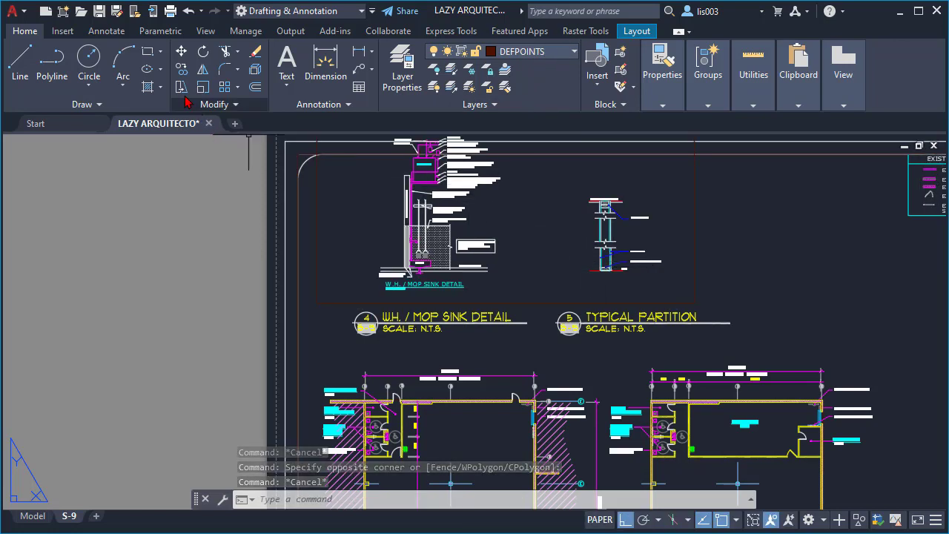
click(358, 269)
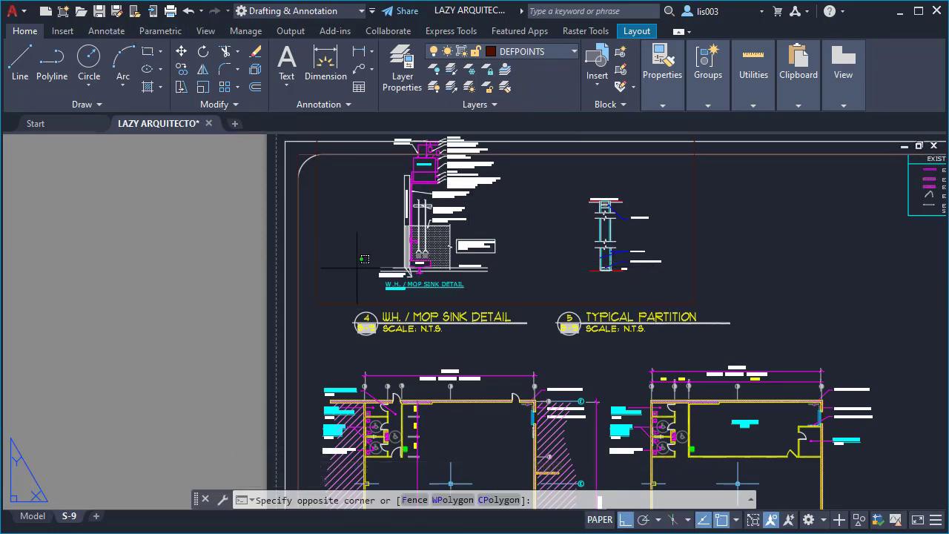
click(320, 241)
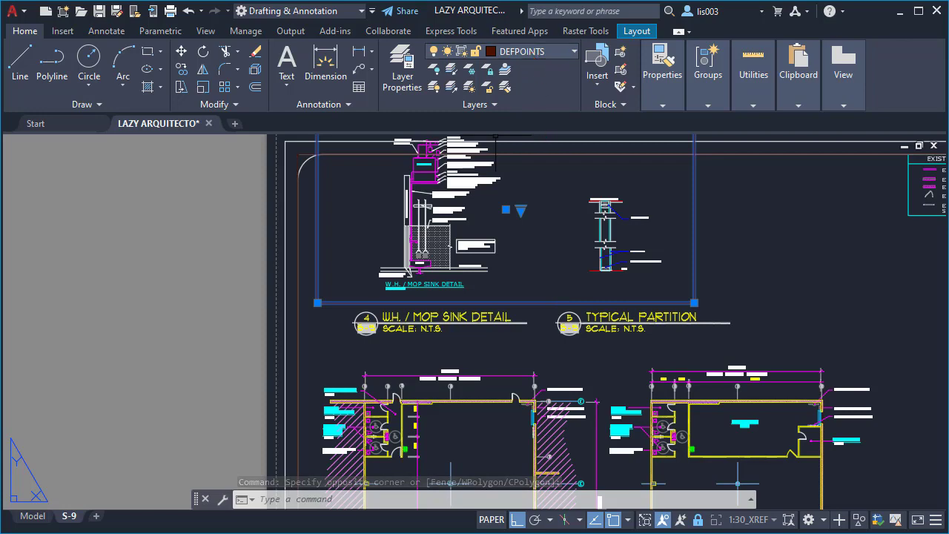
key(Escape)
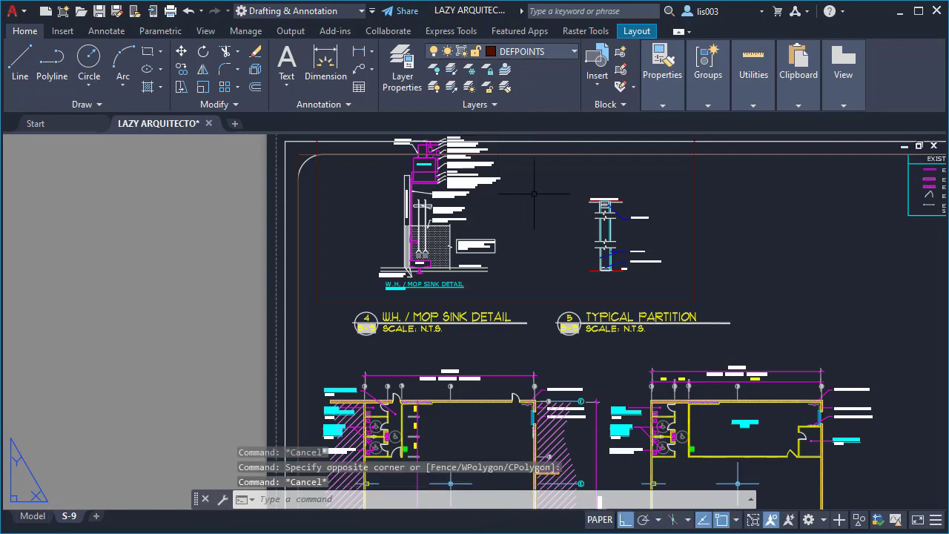
click(545, 52)
key(Escape)
key(Escape)
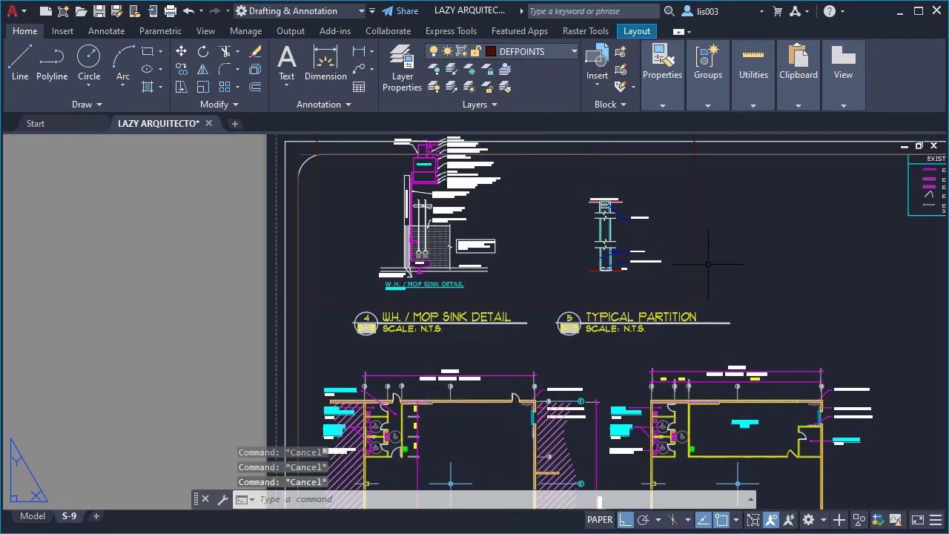
Reopen the CUI, search LAZY and open LazyViewport's macro in the Long String Editor.
text(cui)
key(Escape)
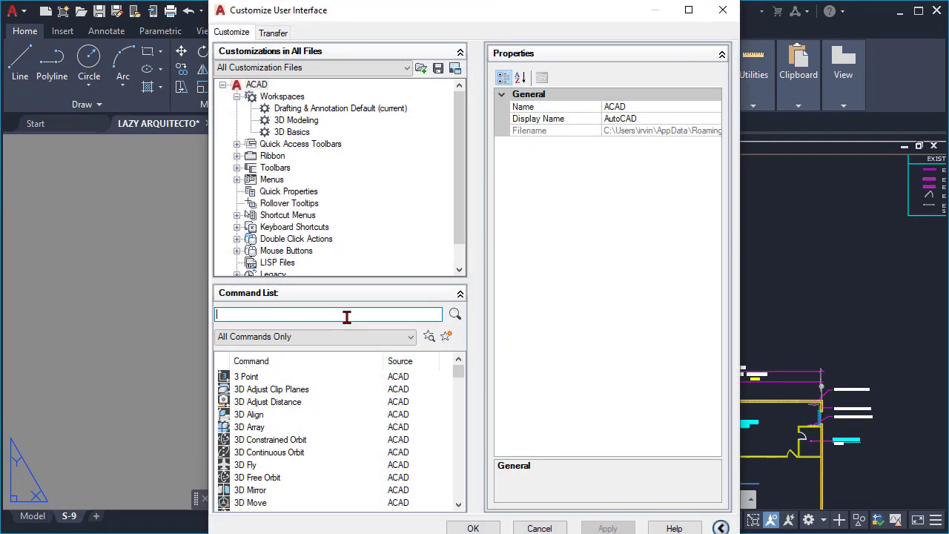
text(LAZY)
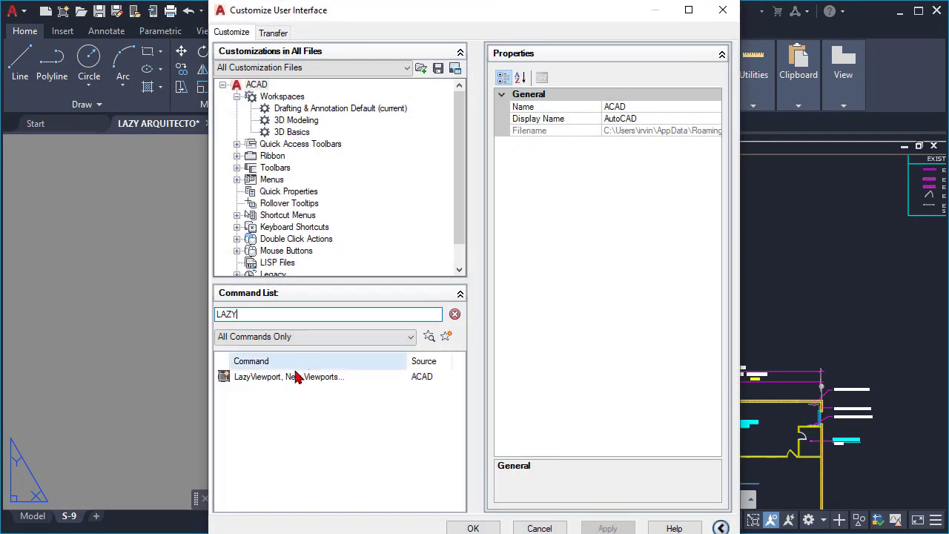
click(295, 376)
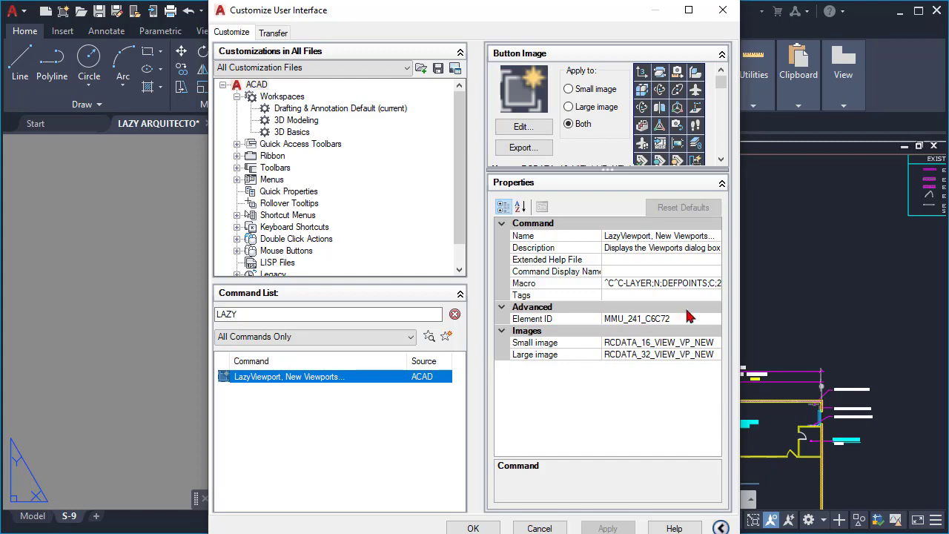
click(714, 286)
click(716, 283)
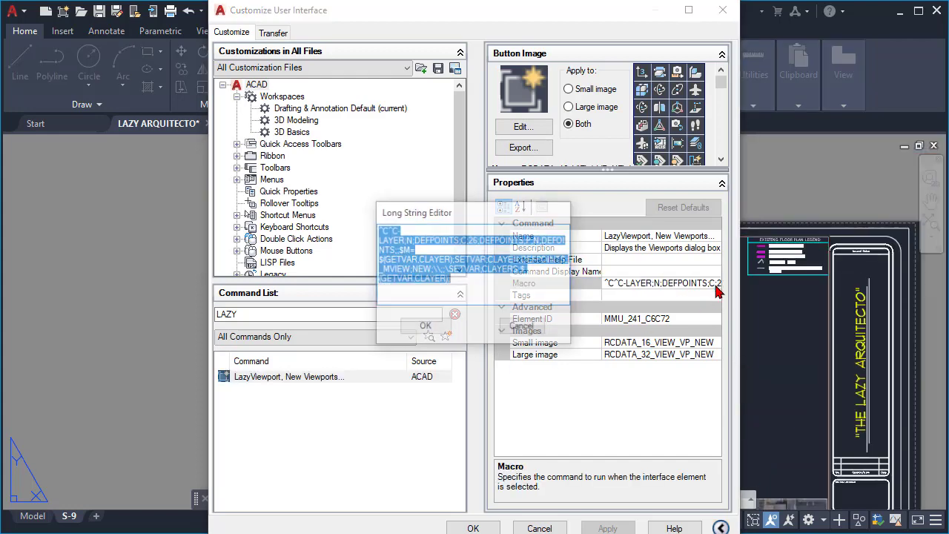
Change CLAYERS to CLAYER, remove the space after $, and apply the corrected macro.
click(483, 255)
drag(572, 268, 696, 277)
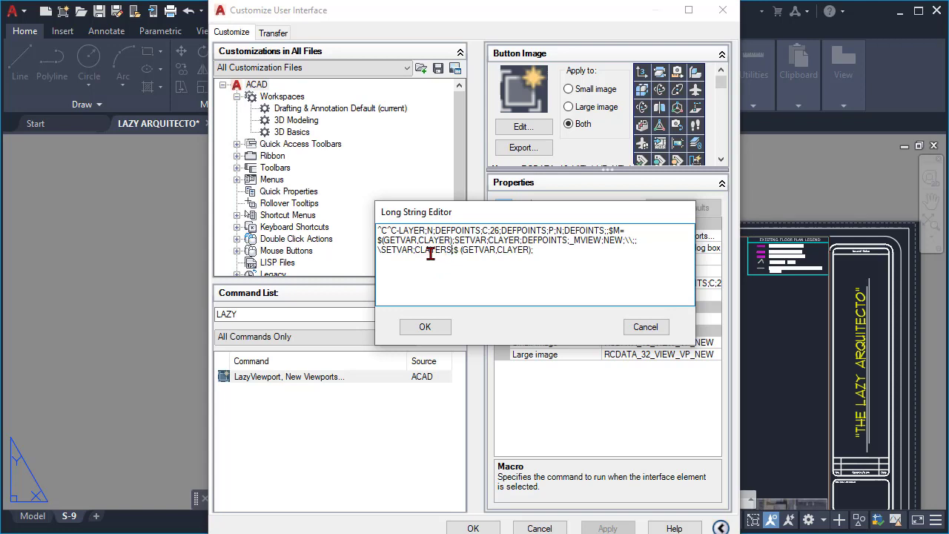
key(BackSpace)
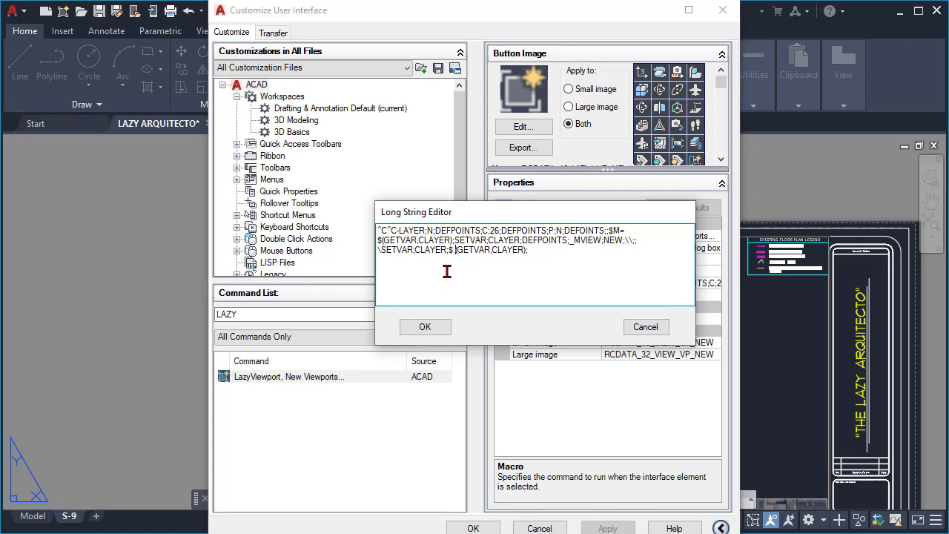
key(Delete)
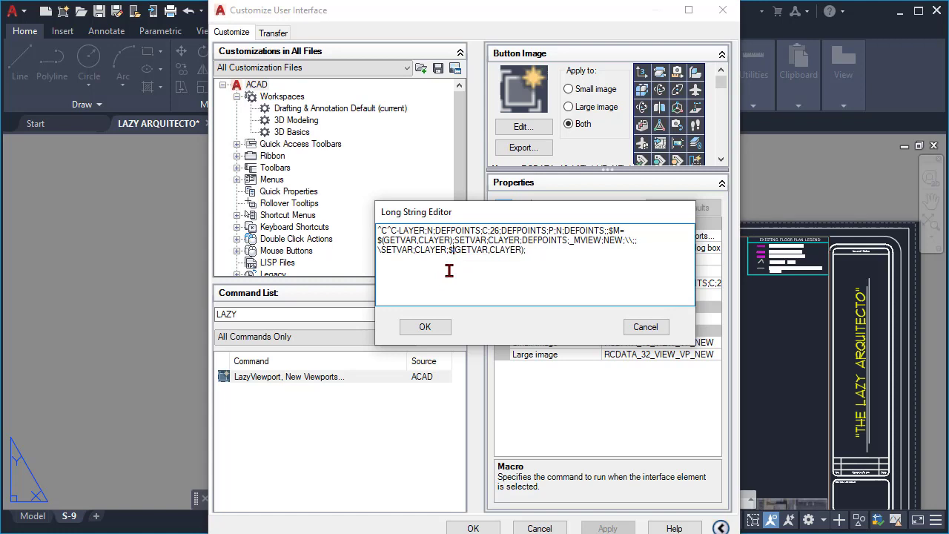
click(424, 326)
click(608, 528)
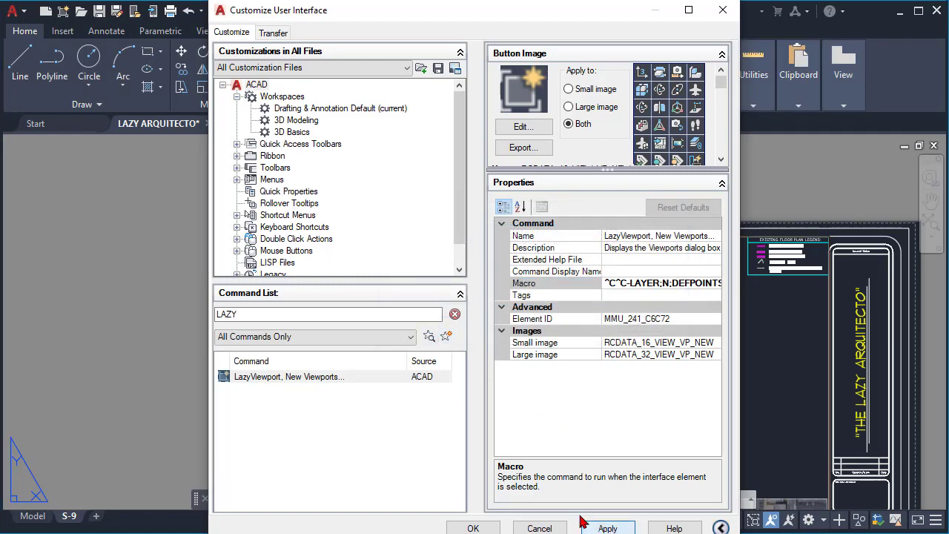
Close the CUI, erase the old test viewport and make DIMS the current layer.
click(471, 528)
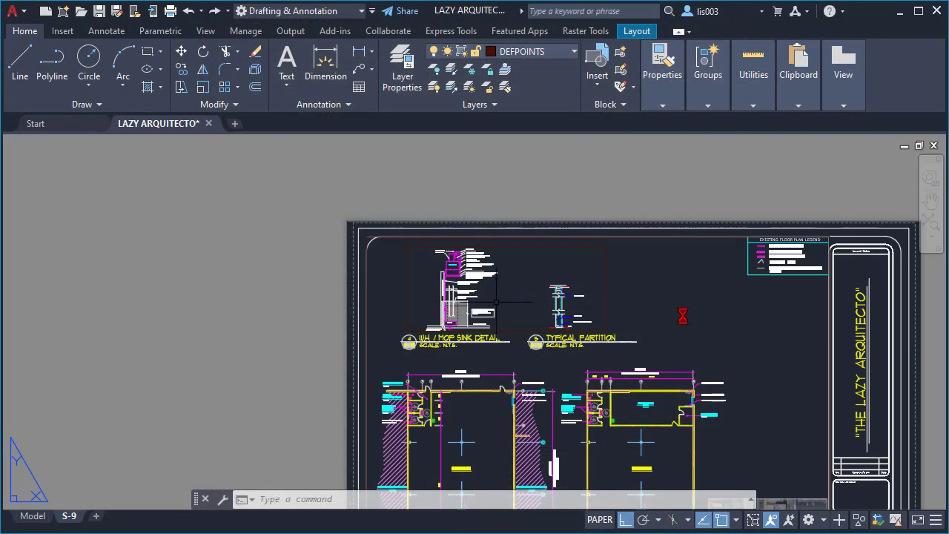
click(630, 330)
click(433, 241)
key(Delete)
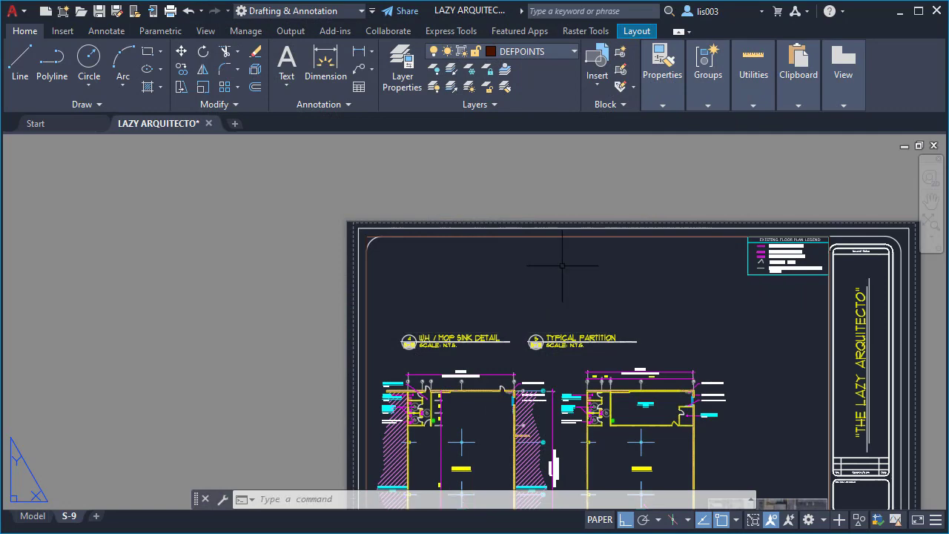
click(536, 54)
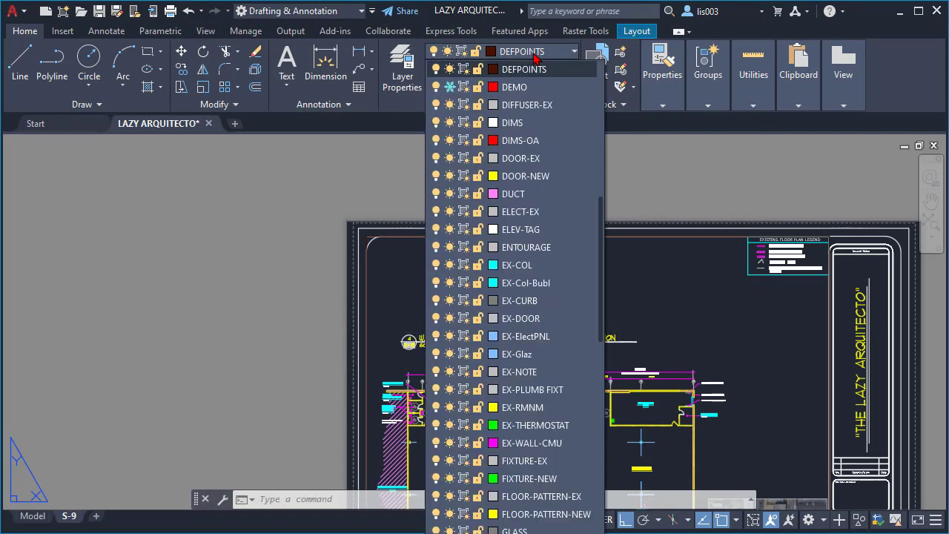
click(524, 127)
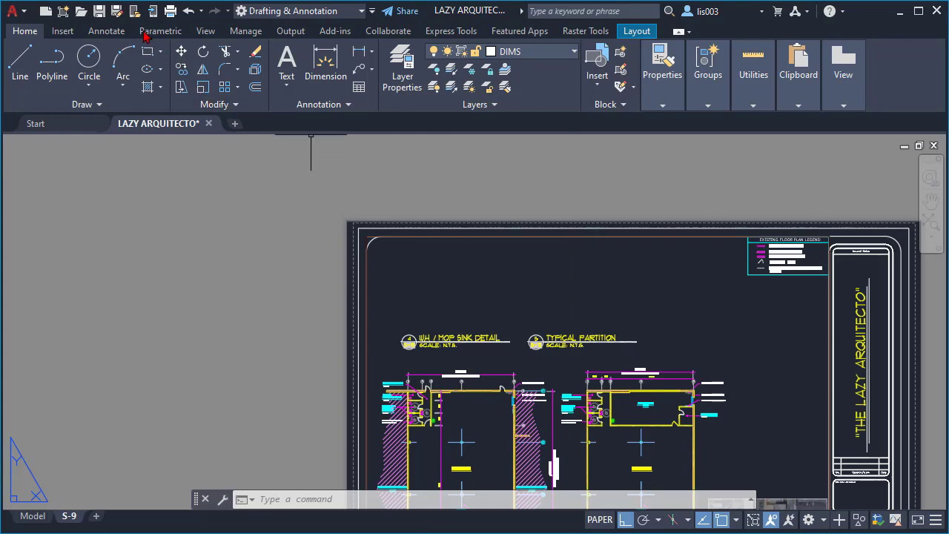
Use LazyViewport to frame the sink and partition details at 3/8" = 1'-0".
click(63, 12)
scroll(435, 381, down, 6)
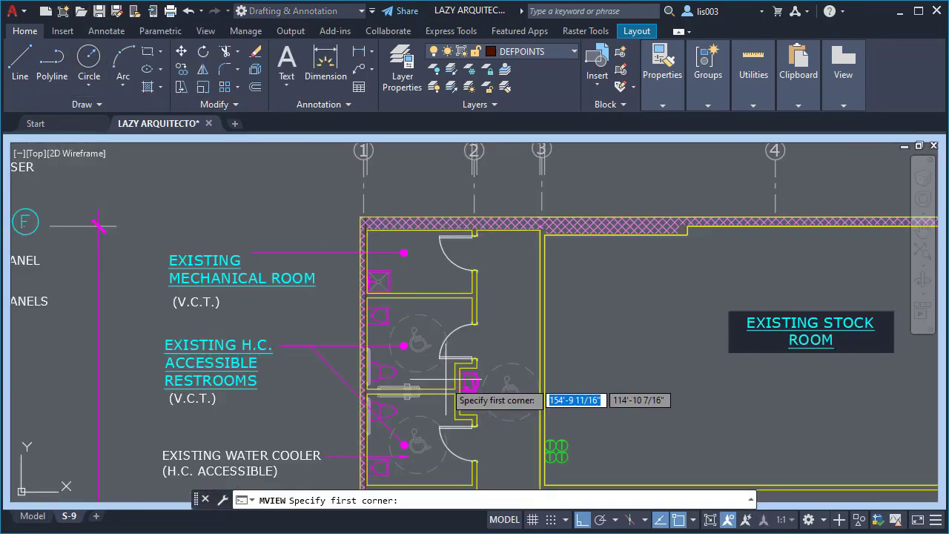
scroll(630, 285, down, 2)
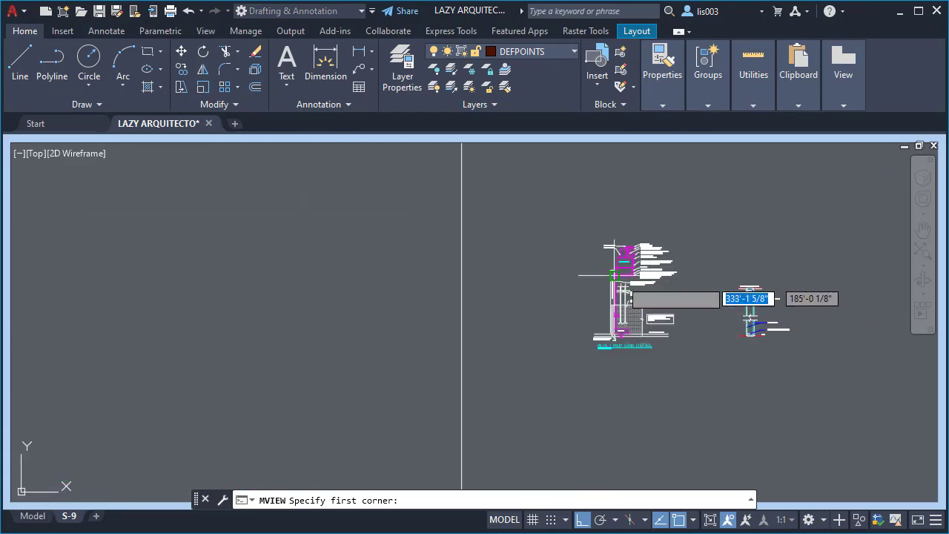
click(574, 243)
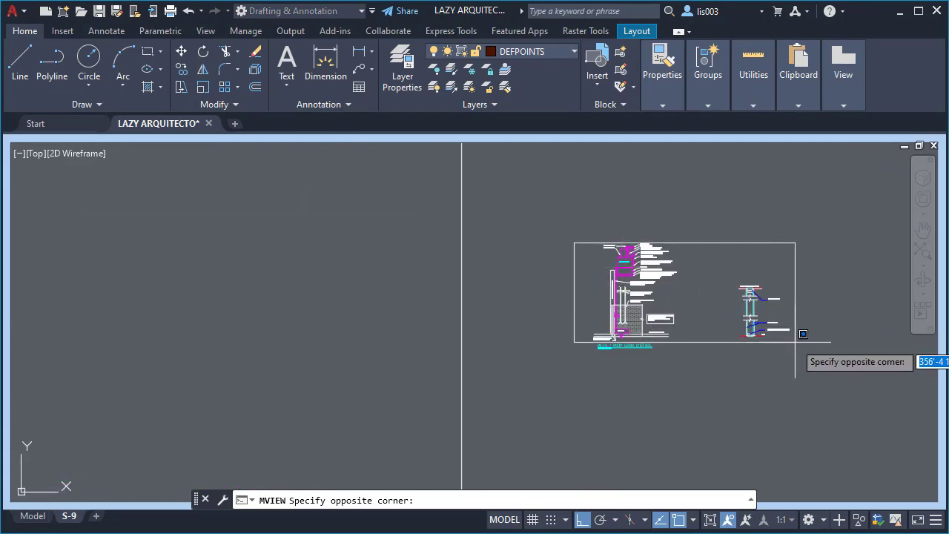
click(795, 342)
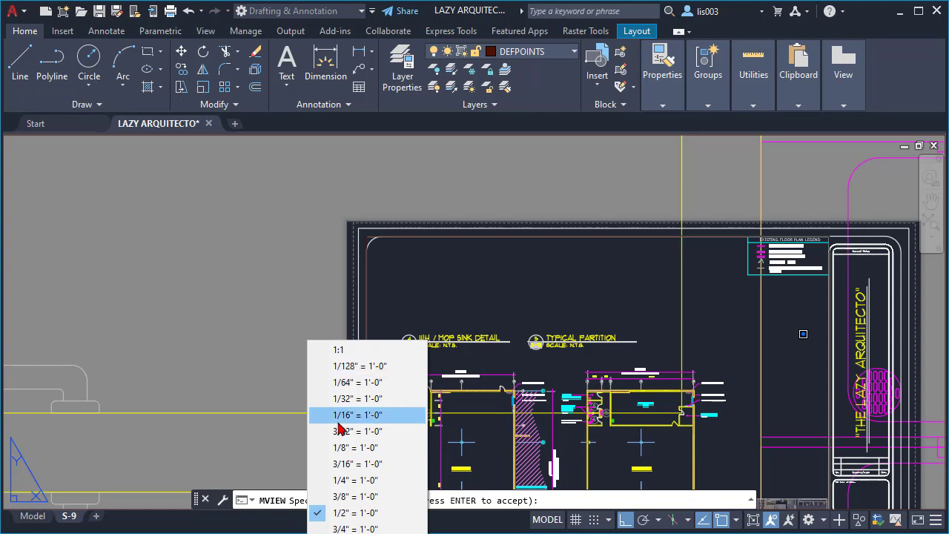
click(345, 496)
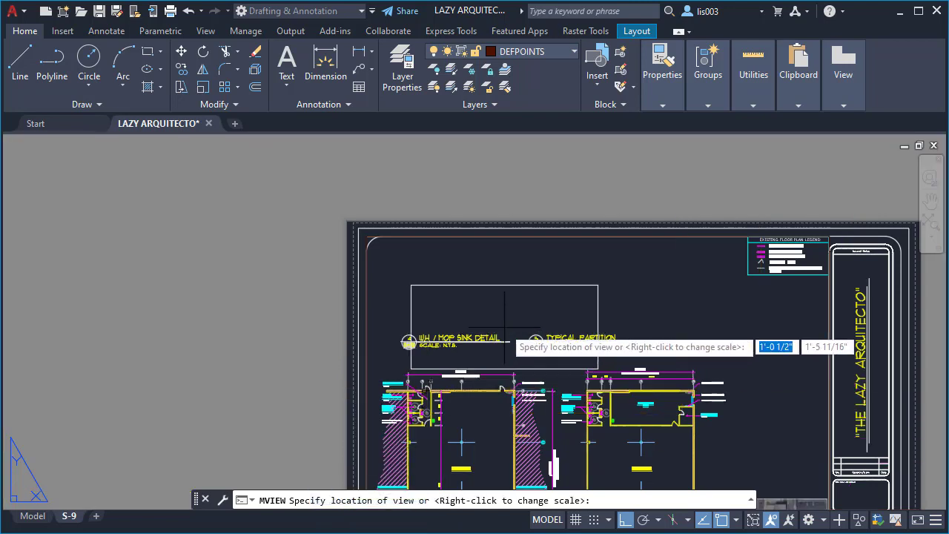
click(528, 302)
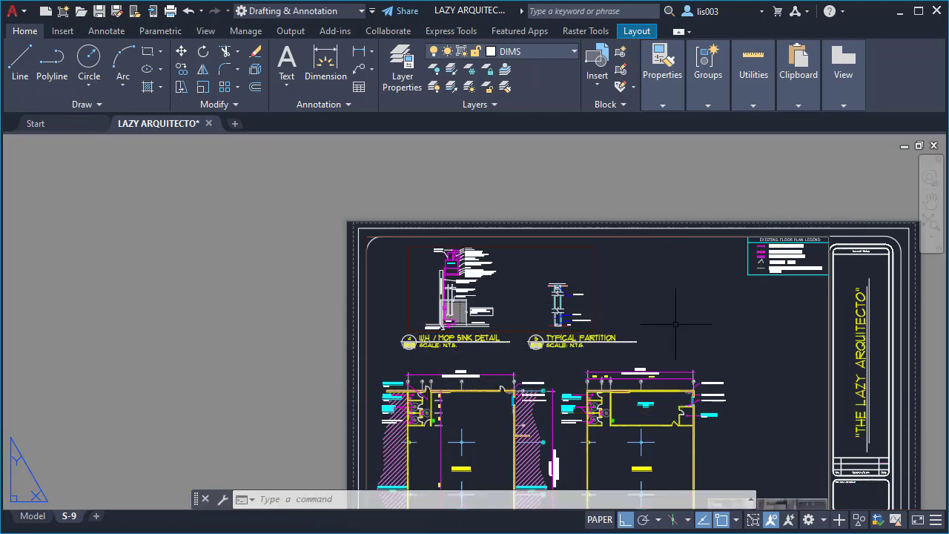
Check the new viewport is on DEFPOINTS while DIMS remains the current layer.
scroll(497, 278, up, 2)
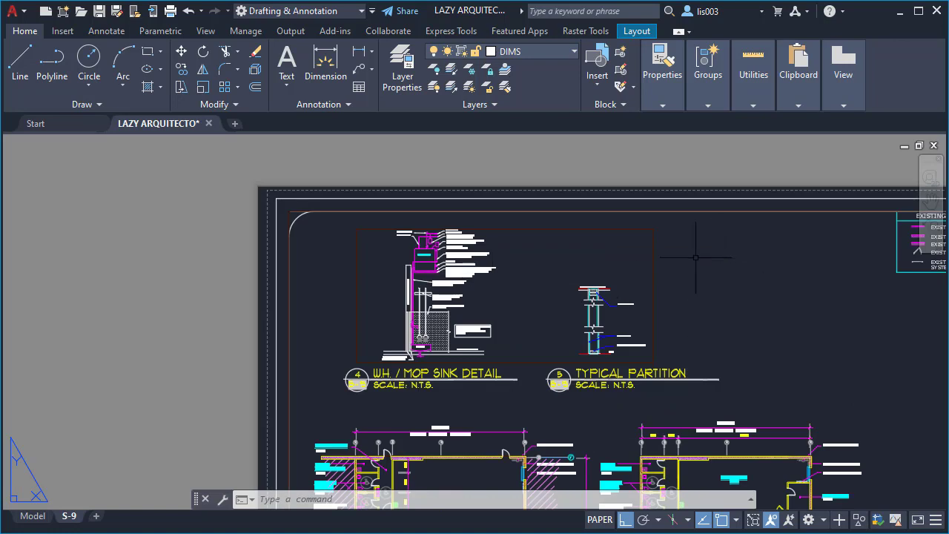
click(644, 246)
click(582, 225)
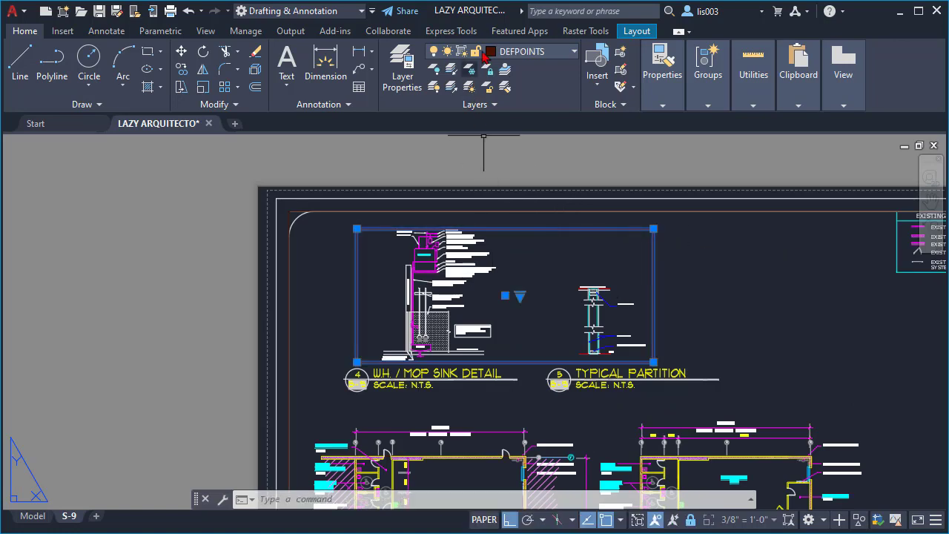
key(Escape)
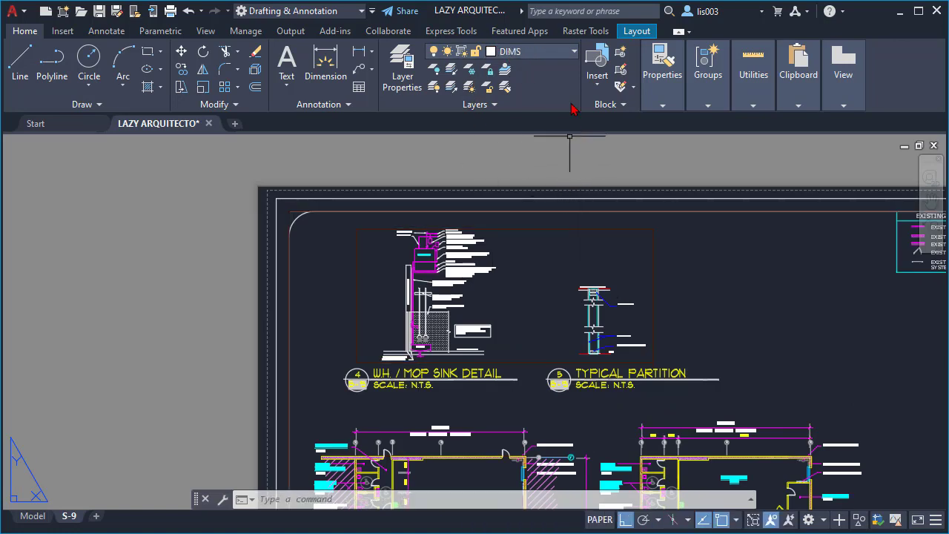